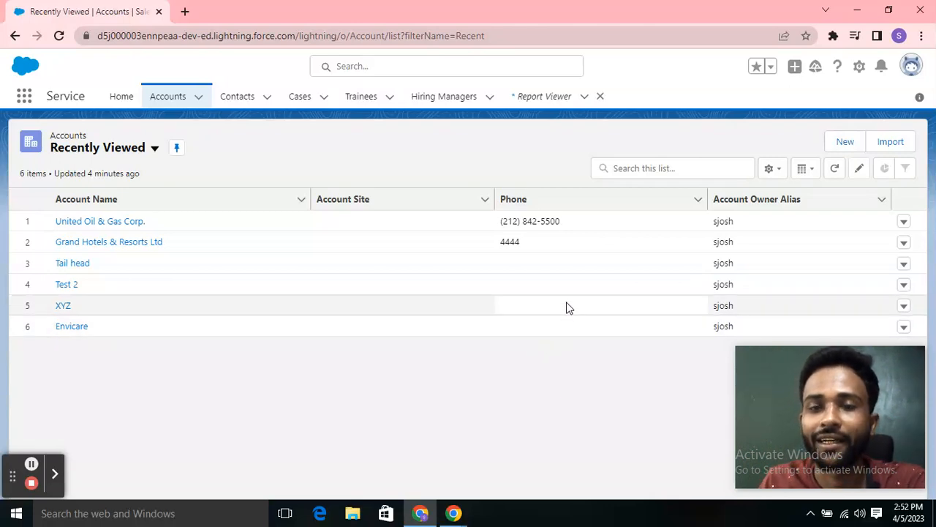
Open Setup for the current app
left_click(861, 68)
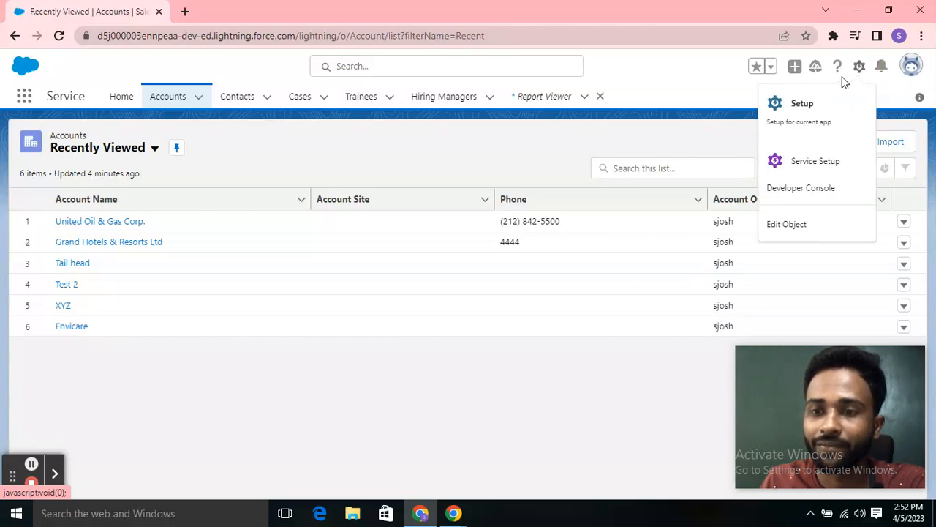
left_click(806, 107)
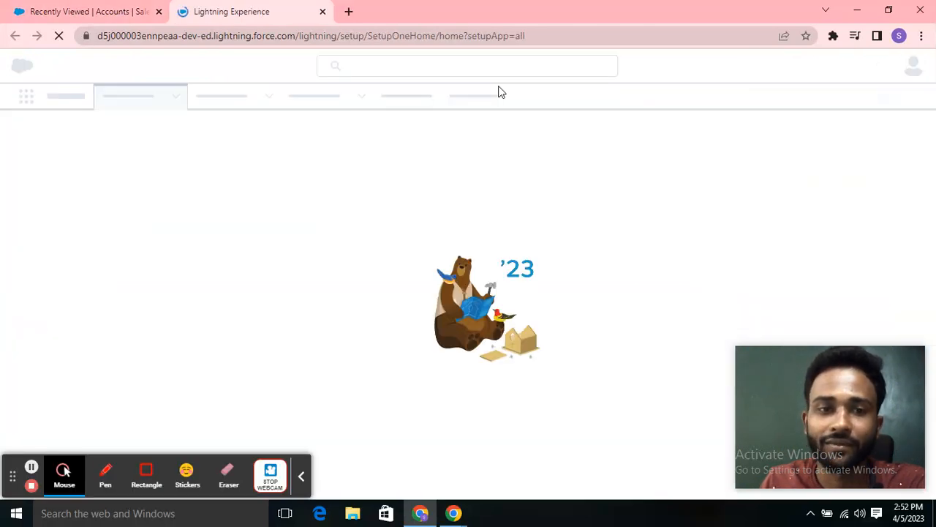
left_click(301, 476)
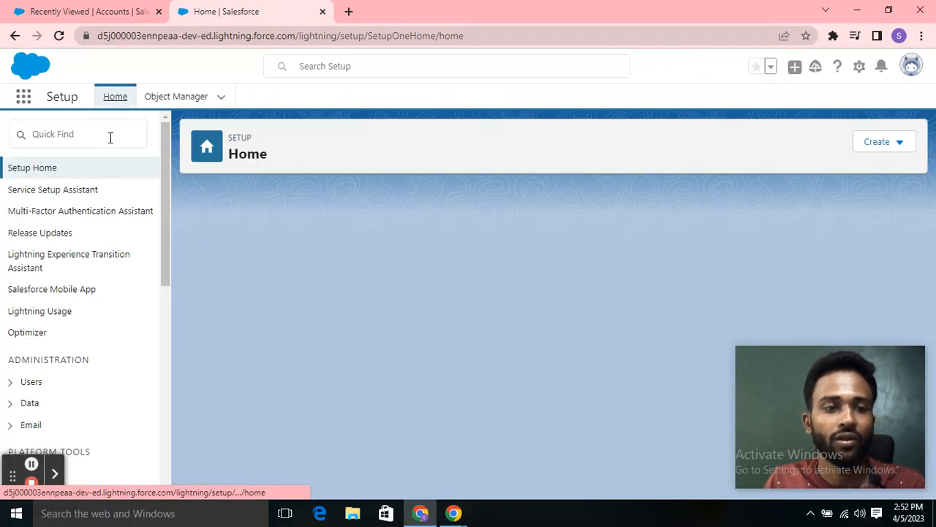
Find the Report Types page in Setup by searching for "report ty" and open it
left_click(109, 139)
type("rep")
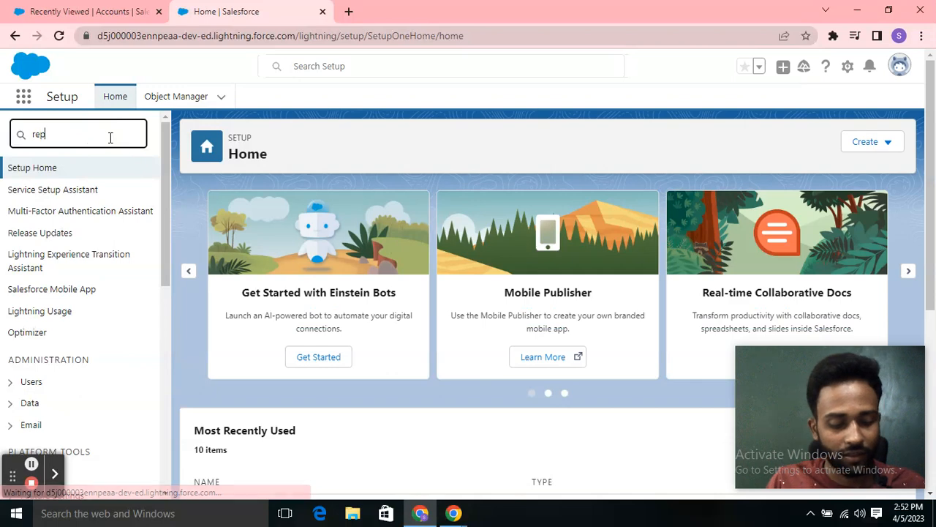
type("o")
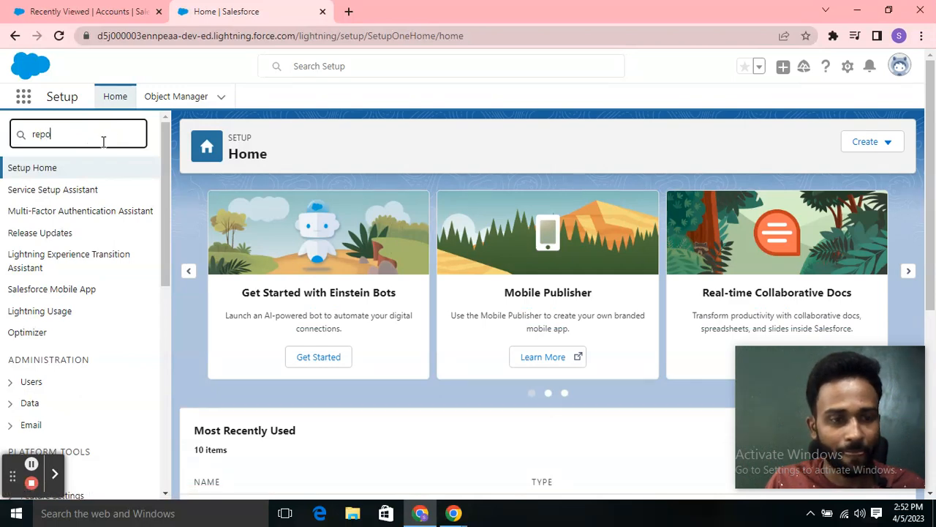
type("rt ty")
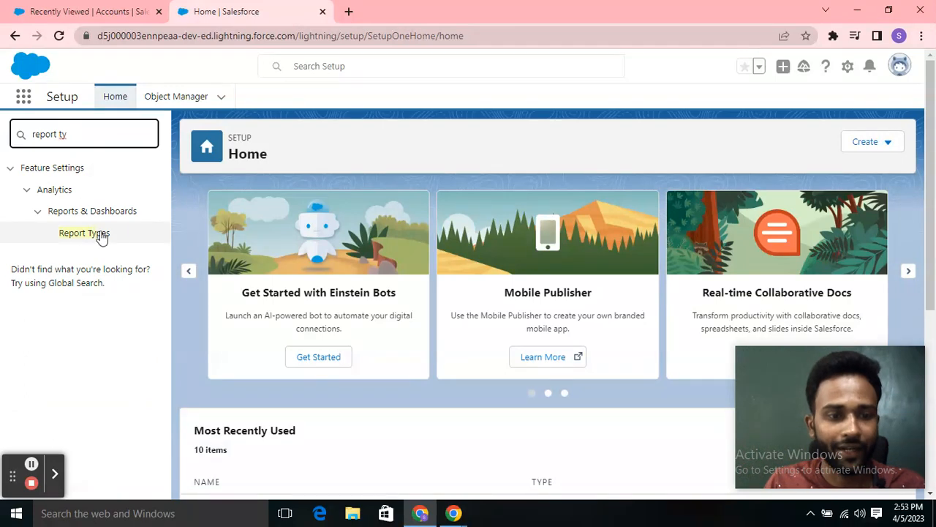
left_click(102, 236)
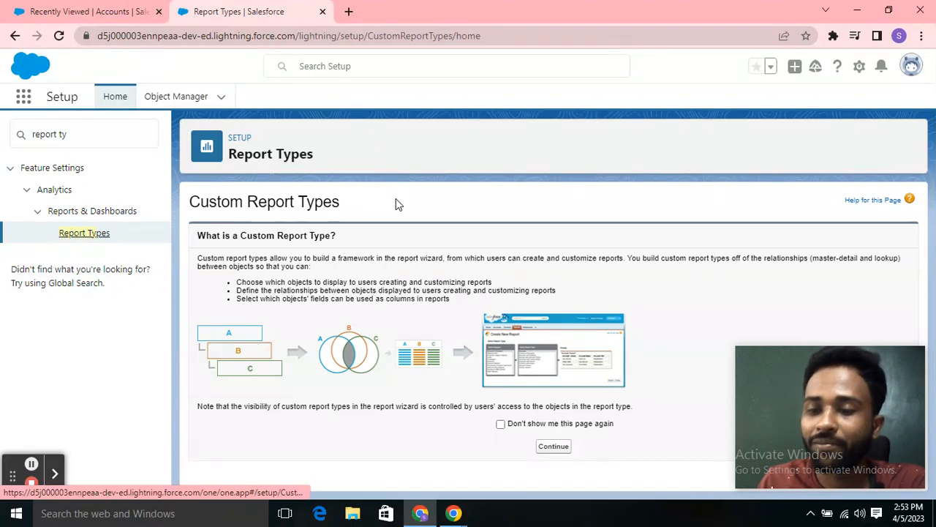
left_click(110, 12)
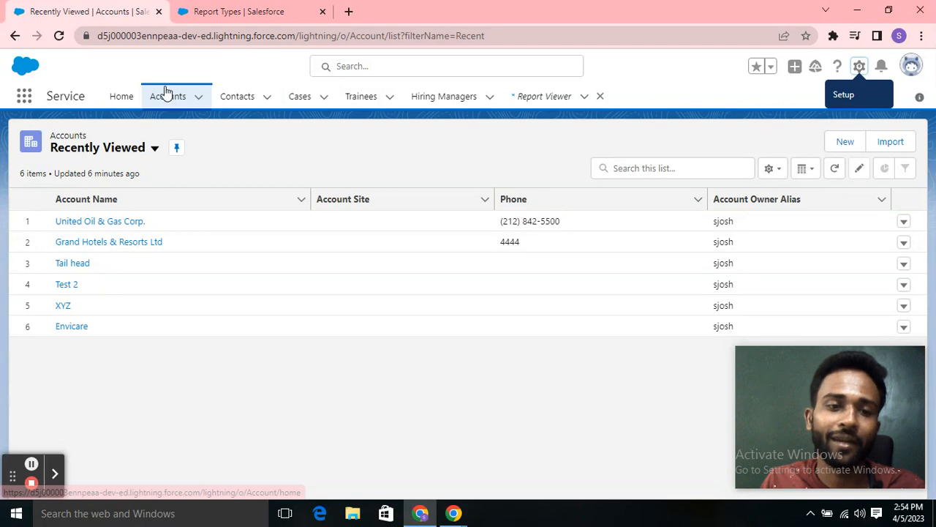
left_click(247, 13)
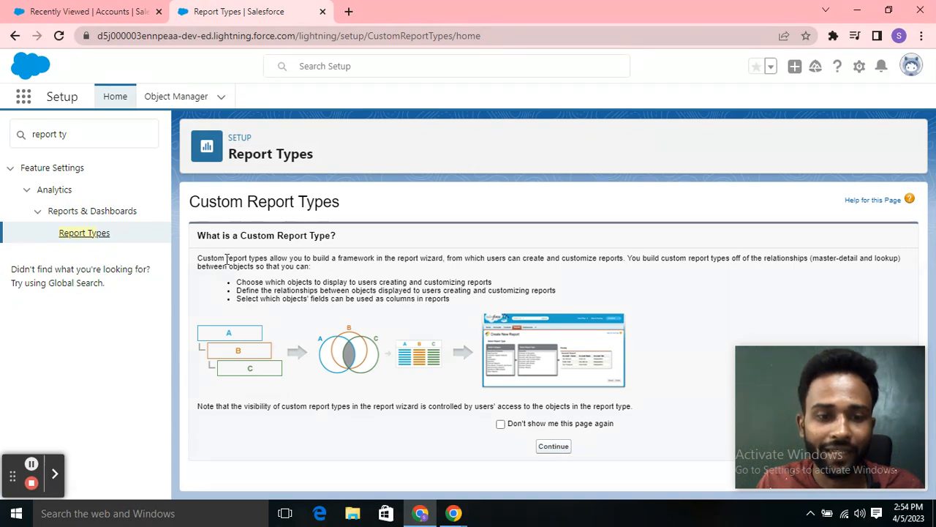
left_click_drag(238, 288, 287, 284)
left_click(507, 287)
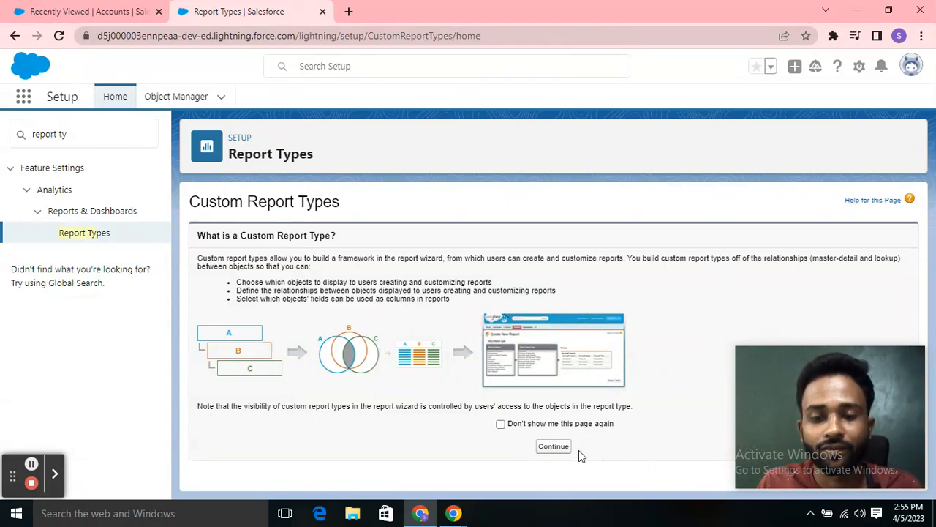
Continue past the custom report types introduction and start a new custom report type
left_click(559, 448)
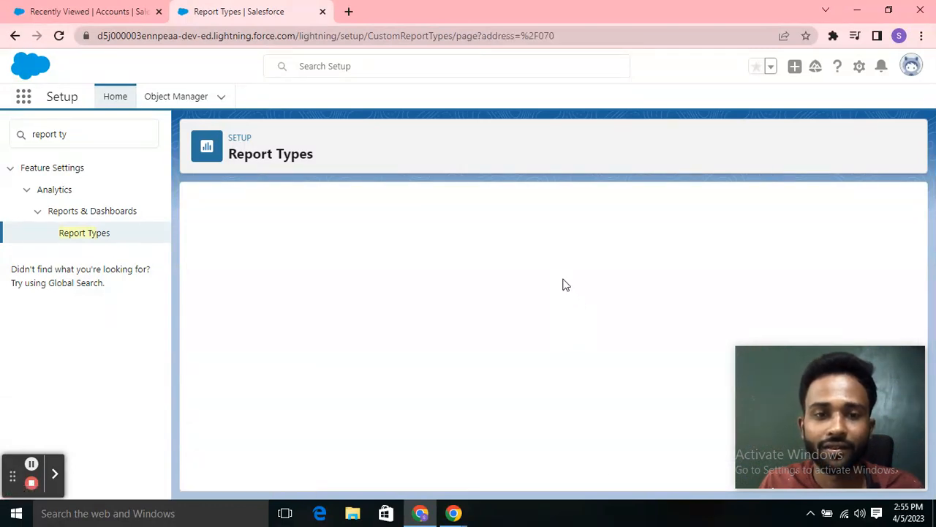
left_click(474, 293)
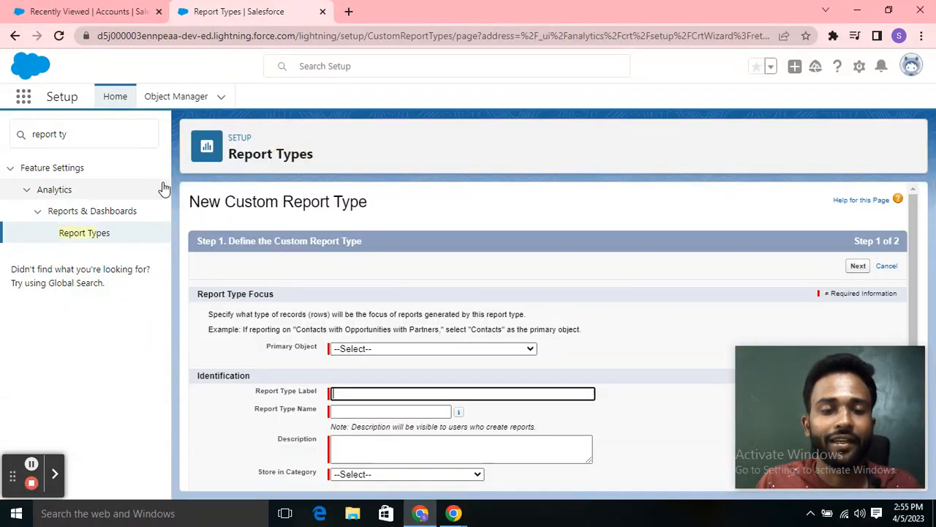
left_click(113, 9)
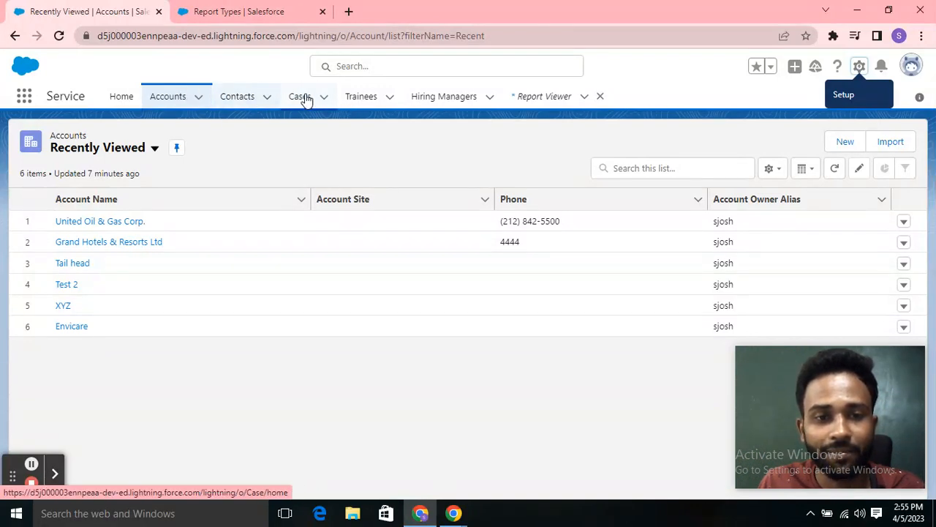
left_click(260, 12)
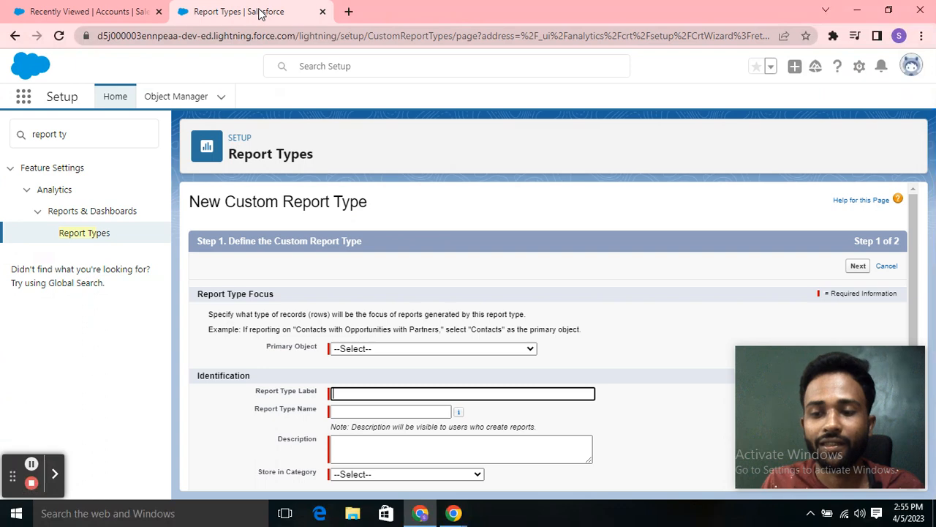
Set the primary object of the new custom report type to Accounts
scroll(441, 286, "down", 1)
left_click(441, 284)
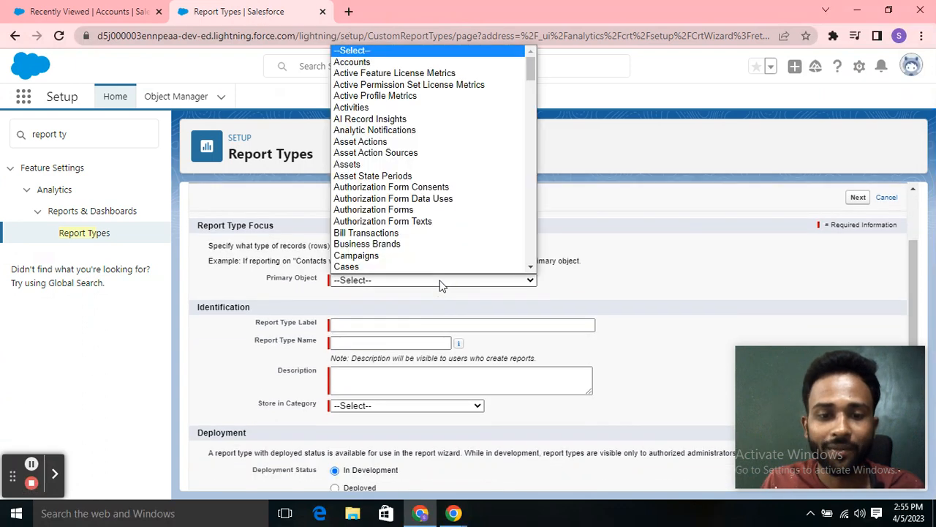
key("Down")
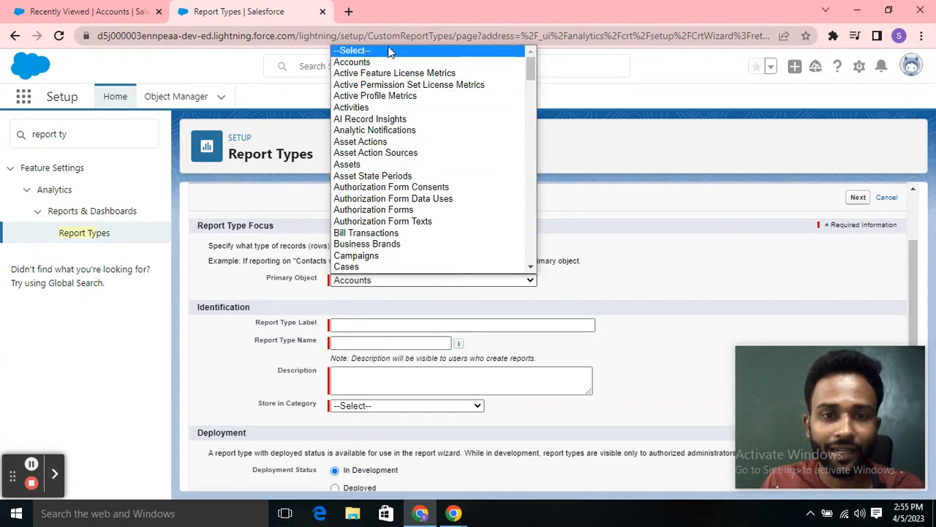
left_click(383, 64)
Set the report type label to "Custom Account With Cases" and have the report type name filled in from it
scroll(378, 314, "down", 1)
left_click(440, 281)
left_click(440, 308)
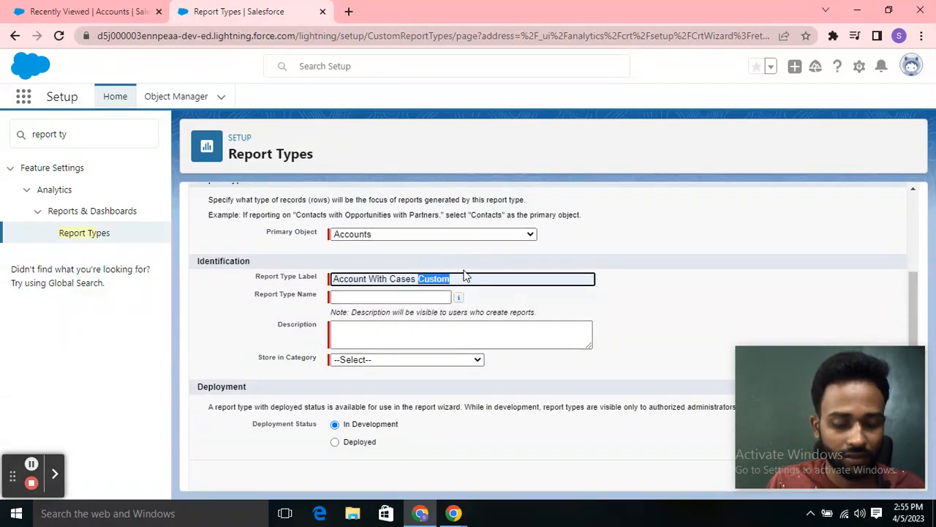
key("BackSpace")
key("Home")
type("Custom")
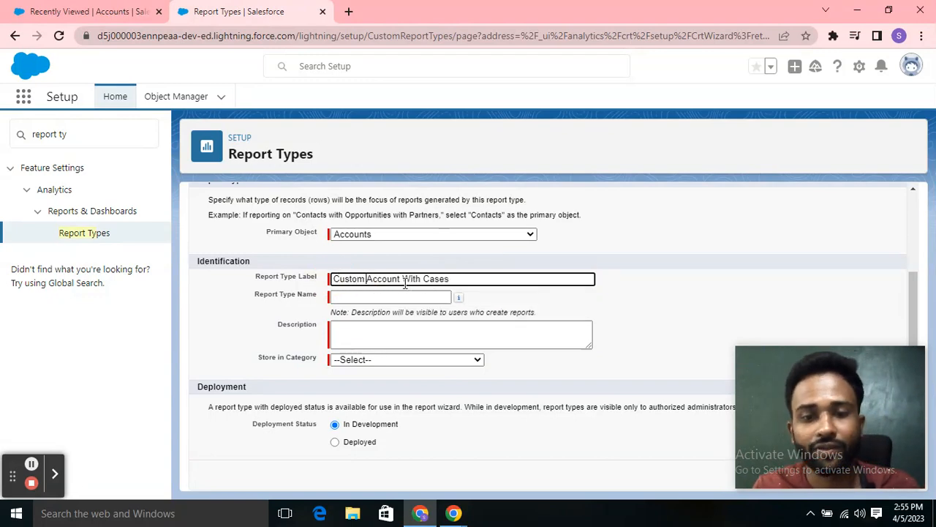
left_click(398, 296)
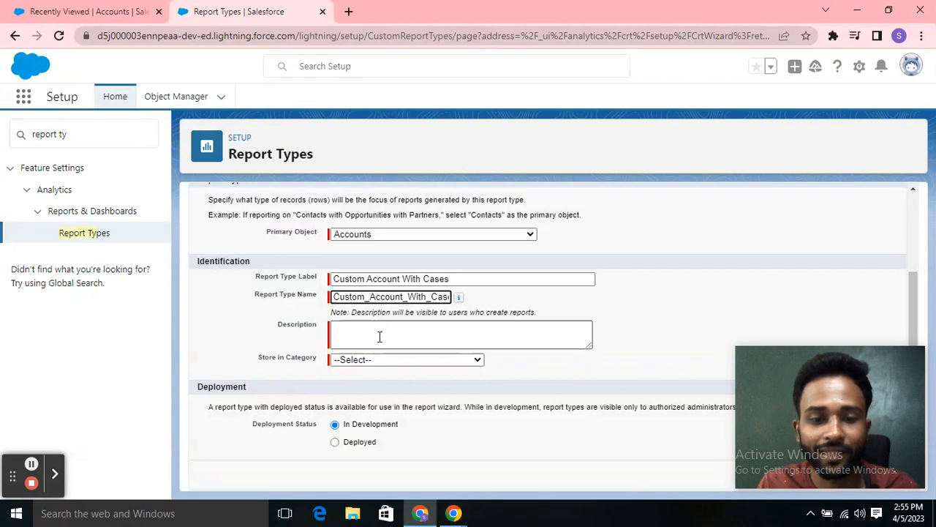
Copy the label "Custom Account With Cases" into the description and store the report type in the Other Reports category
left_click_drag(336, 279, 522, 280)
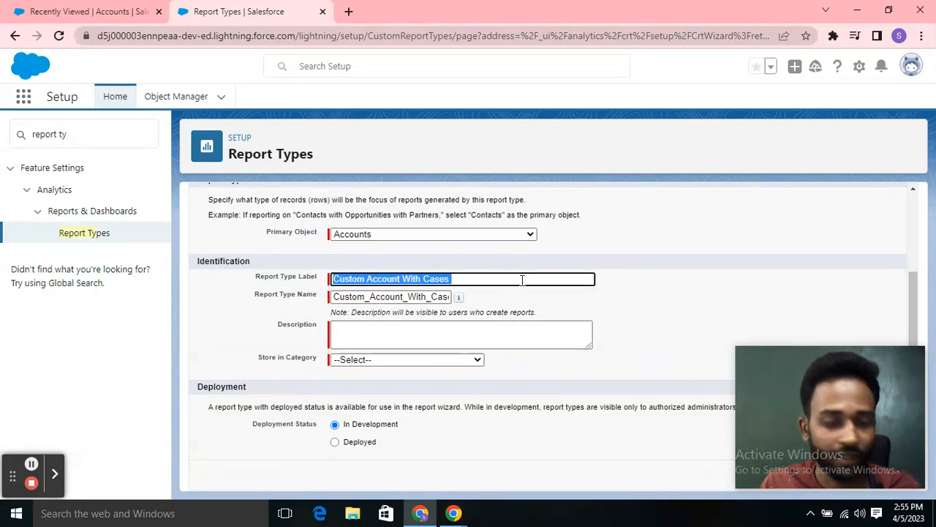
key("ctrl+c")
left_click(429, 334)
key("ctrl+v")
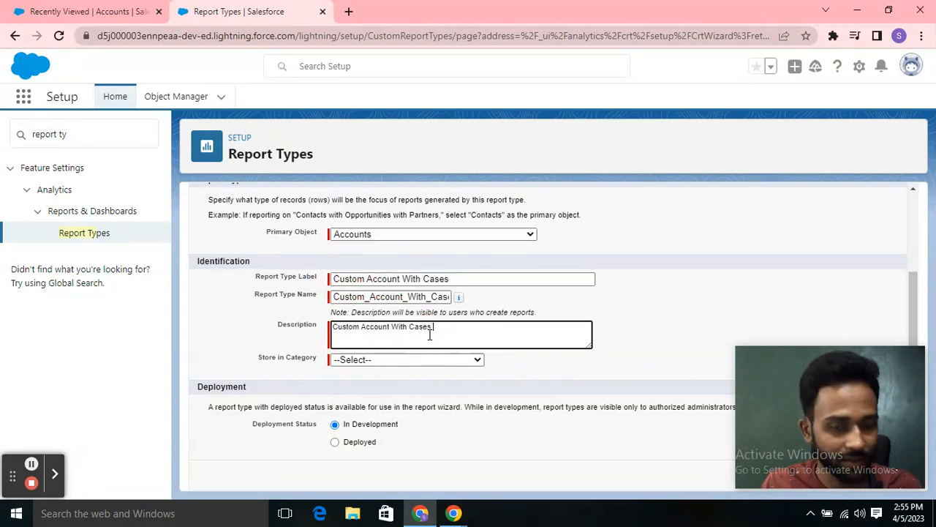
left_click(399, 365)
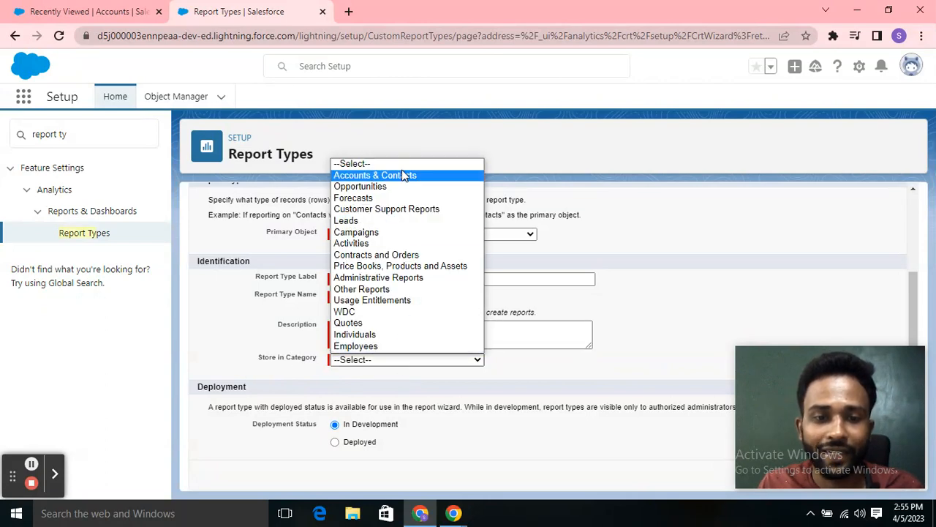
left_click(387, 290)
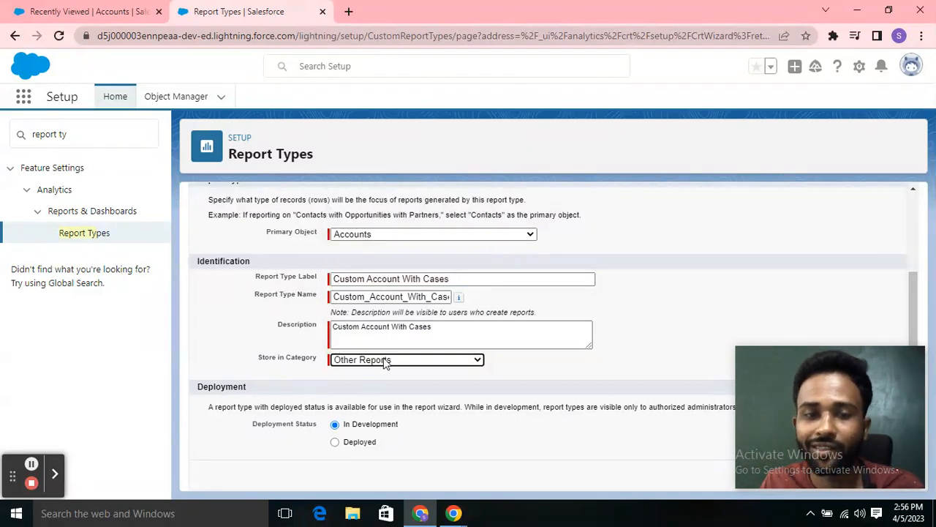
In the Service app, find the Reports page by searching for "repo" and start creating a new report
left_click(81, 7)
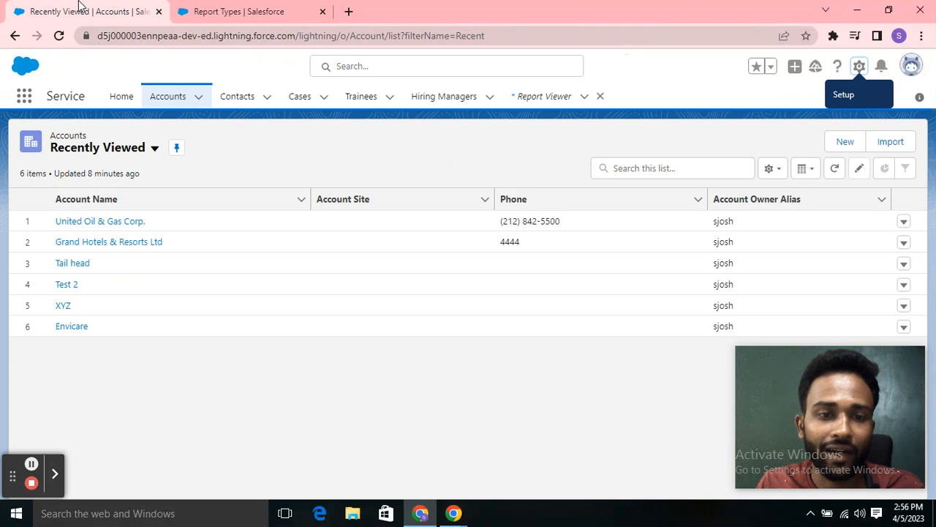
left_click(26, 98)
left_click(27, 98)
left_click(28, 97)
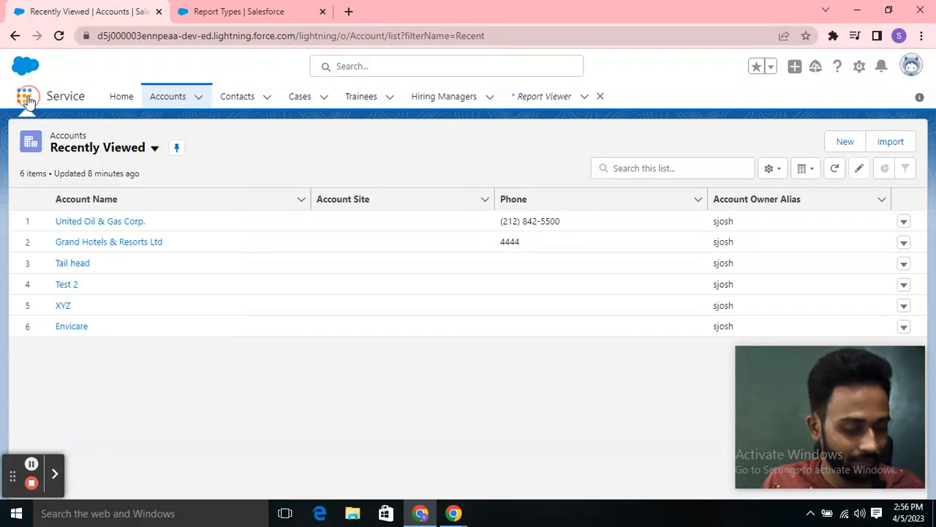
type("repo")
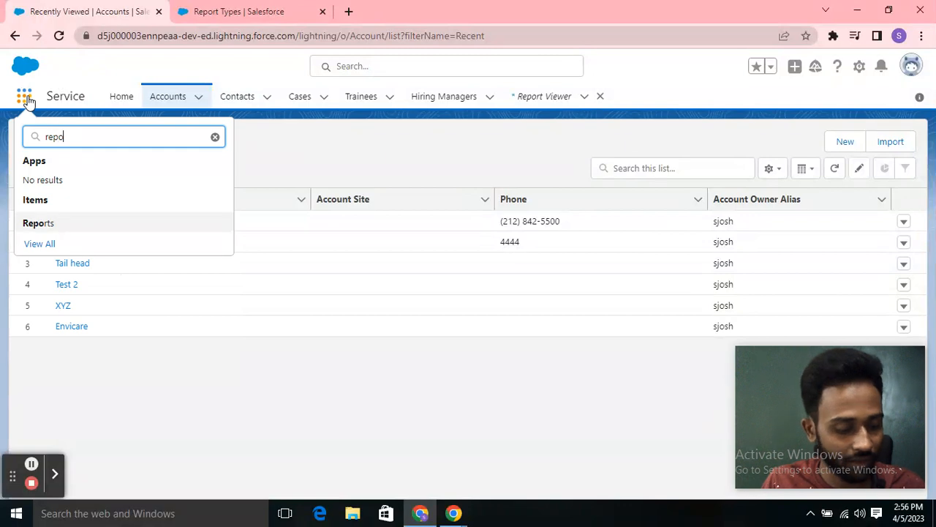
left_click(41, 222)
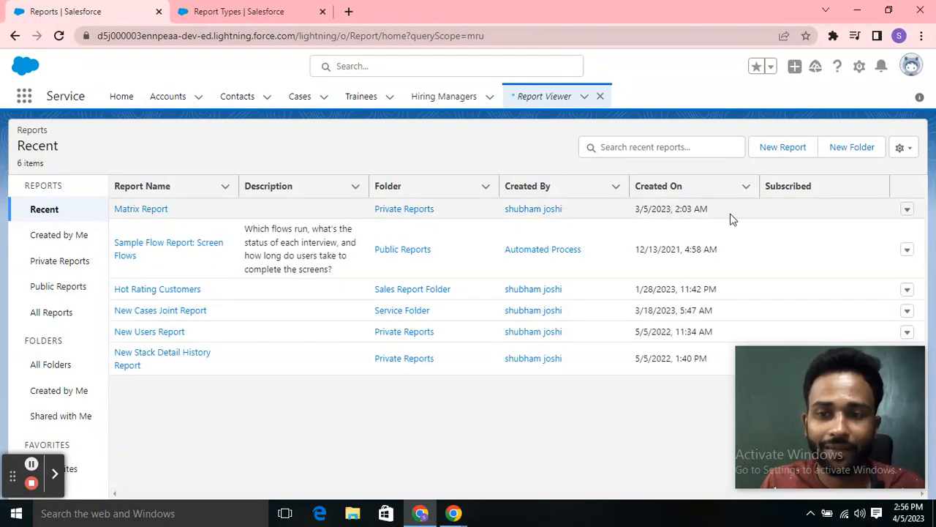
left_click(775, 150)
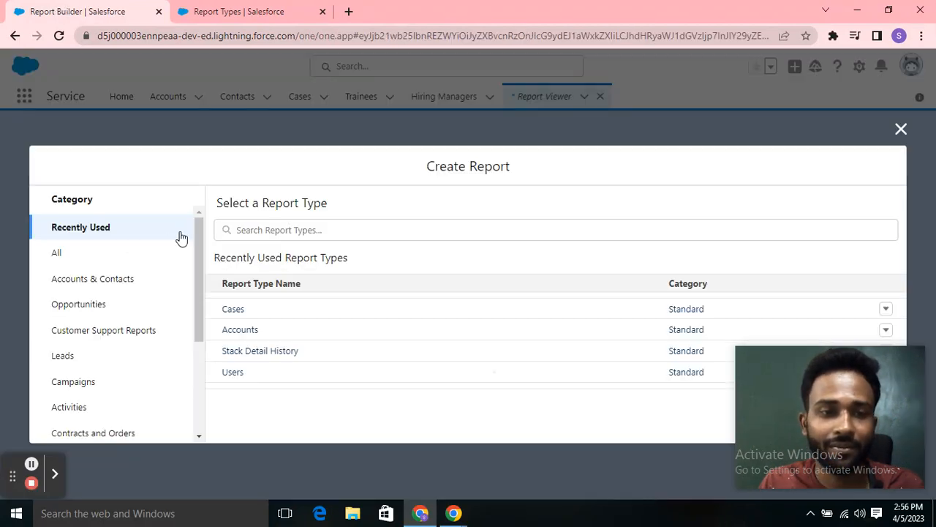
Examine the report types listed under the All and Other Reports categories, and return to the custom report type form
left_click(73, 254)
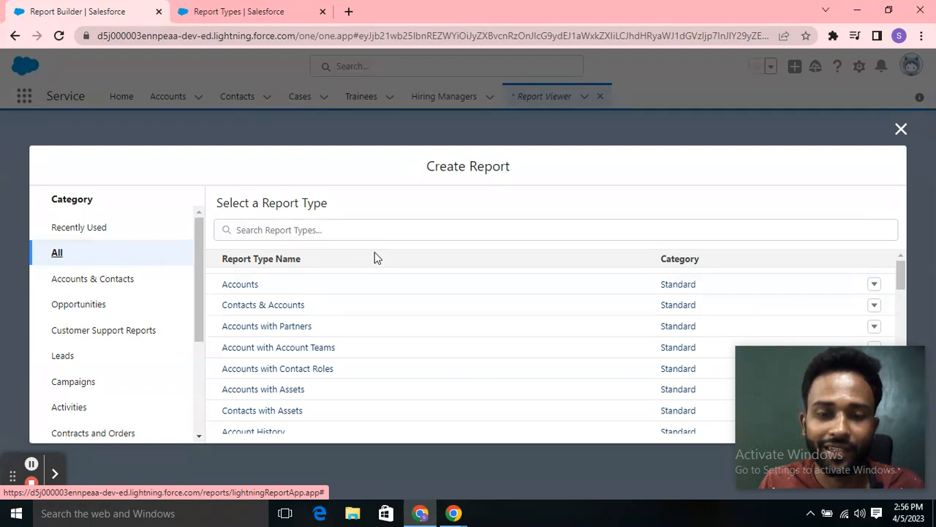
scroll(104, 268, "down", 1)
scroll(100, 253, "up", 1)
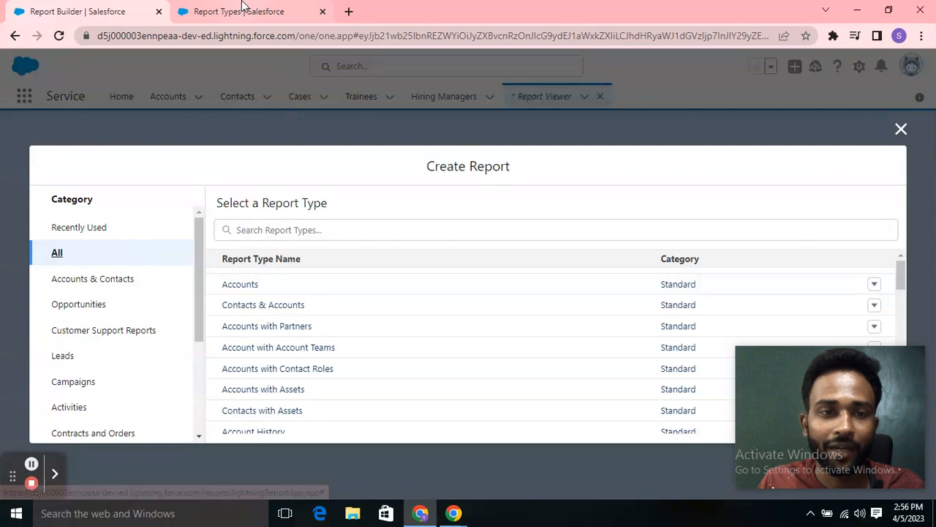
scroll(88, 293, "down", 3)
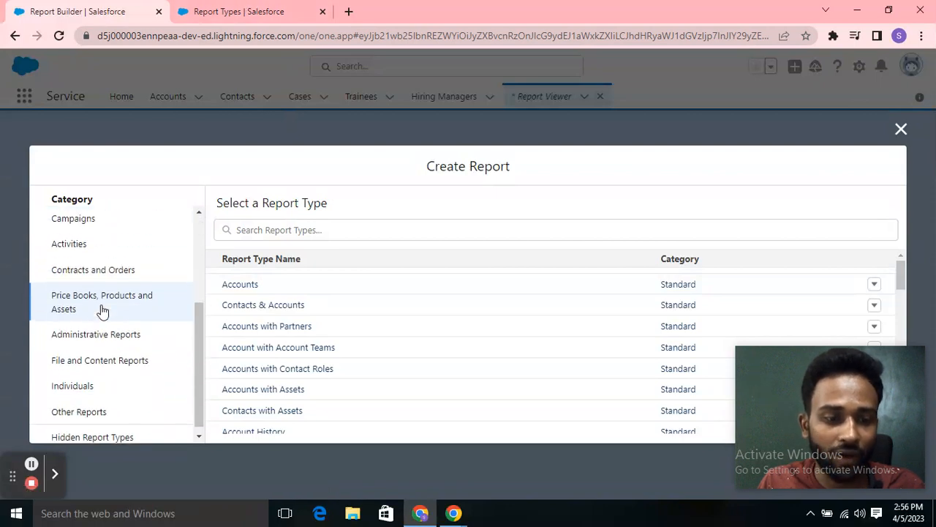
left_click(99, 404)
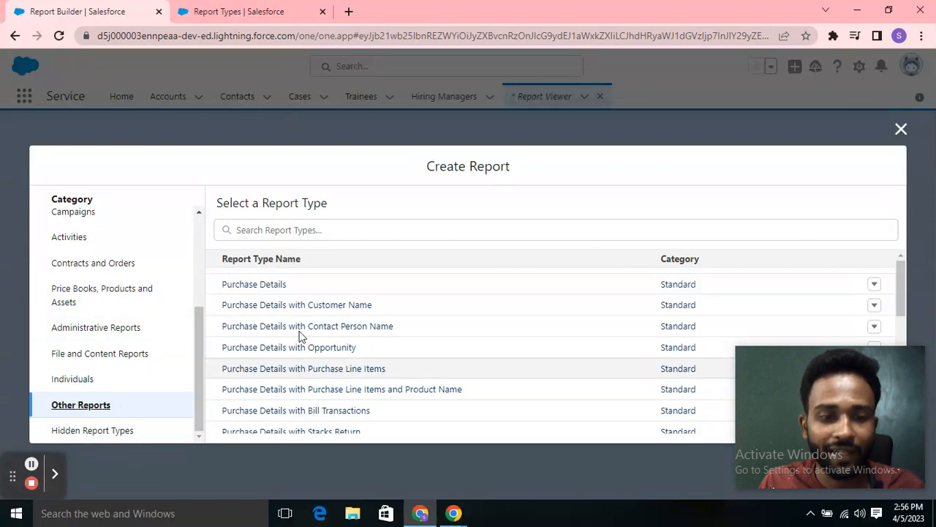
scroll(238, 419, "down", 2)
scroll(241, 419, "down", 2)
scroll(295, 277, "up", 2)
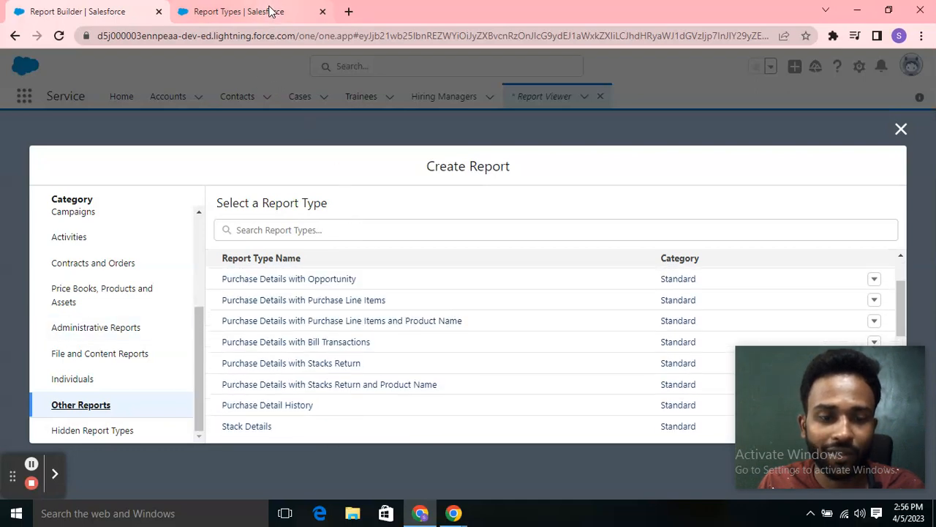
scroll(210, 320, "down", 3)
scroll(382, 286, "up", 1)
scroll(382, 285, "down", 1)
scroll(147, 353, "up", 1)
scroll(318, 291, "up", 1)
scroll(219, 375, "down", 1)
scroll(117, 343, "down", 1)
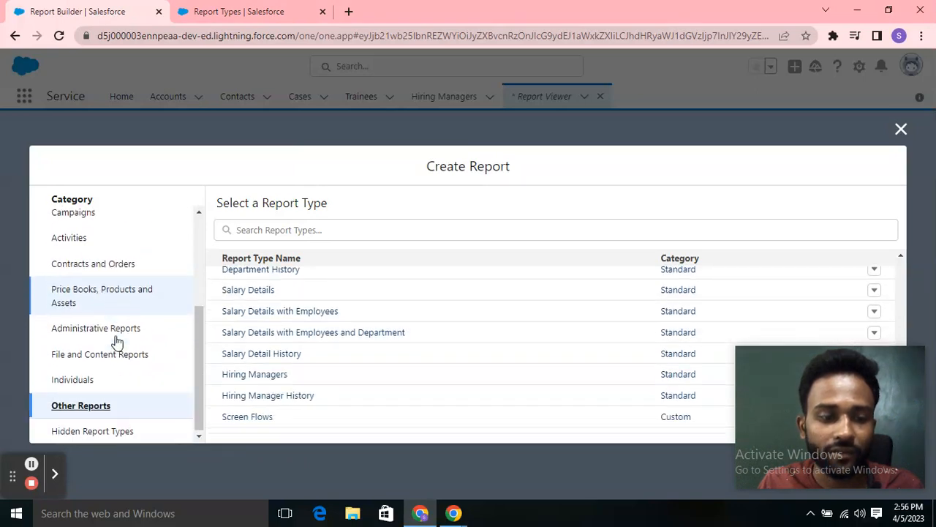
left_click(280, 9)
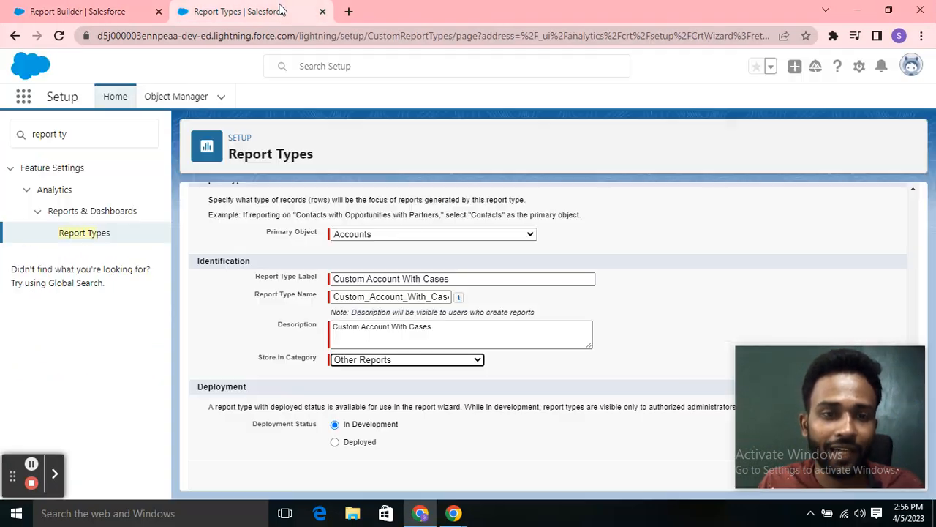
Continue to the report records set definition and relate Cases to Accounts as the second object
mouse_move(766, 374)
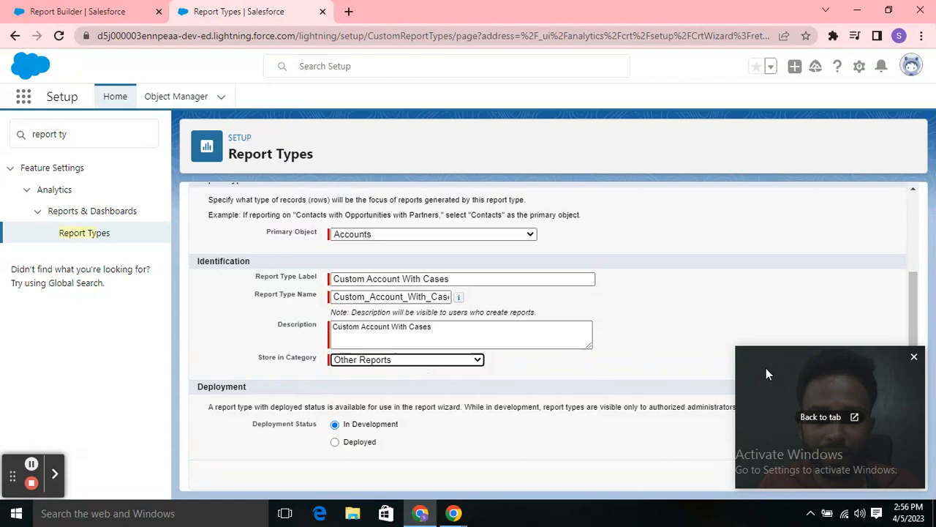
left_click_drag(747, 367, 595, 358)
left_click(857, 474)
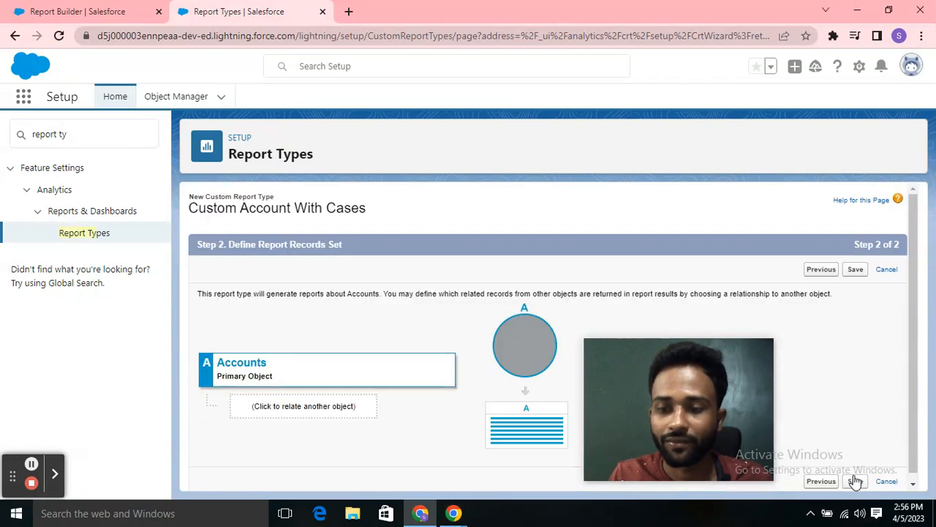
left_click_drag(697, 379, 754, 370)
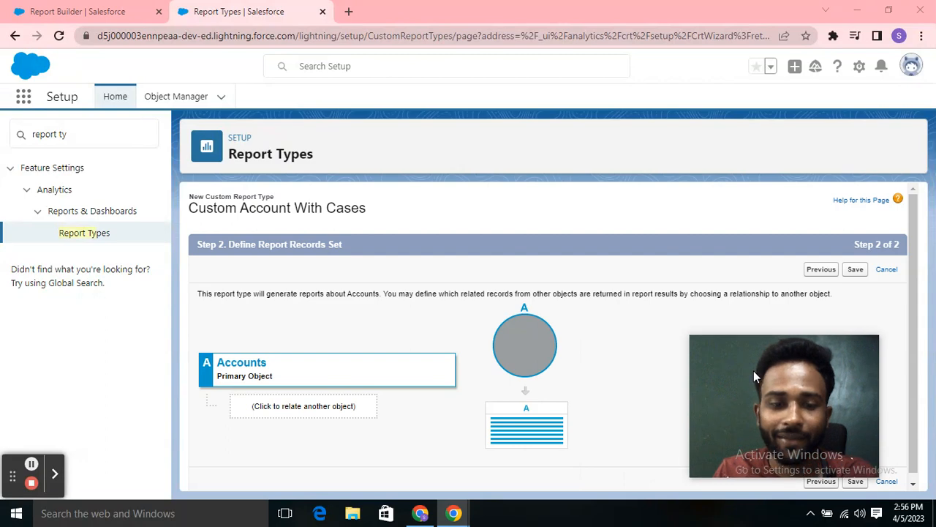
scroll(285, 337, "down", 1)
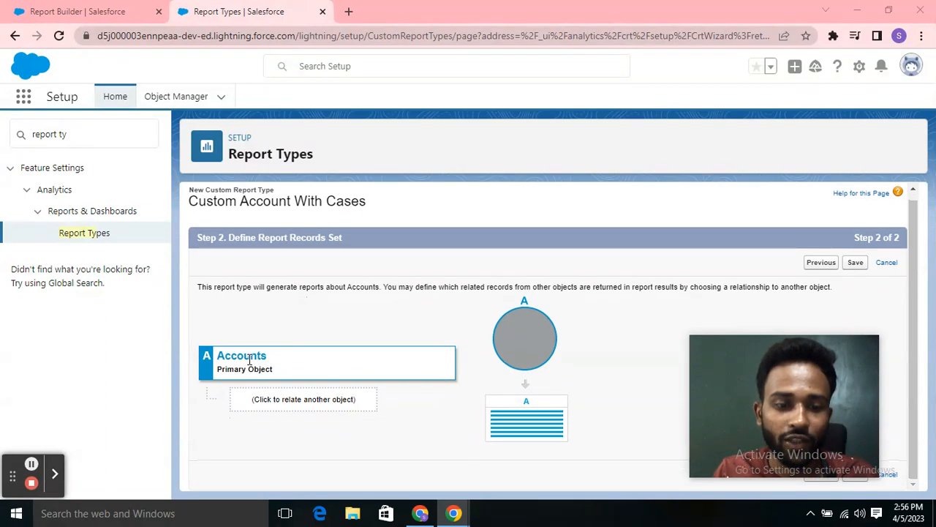
left_click(266, 406)
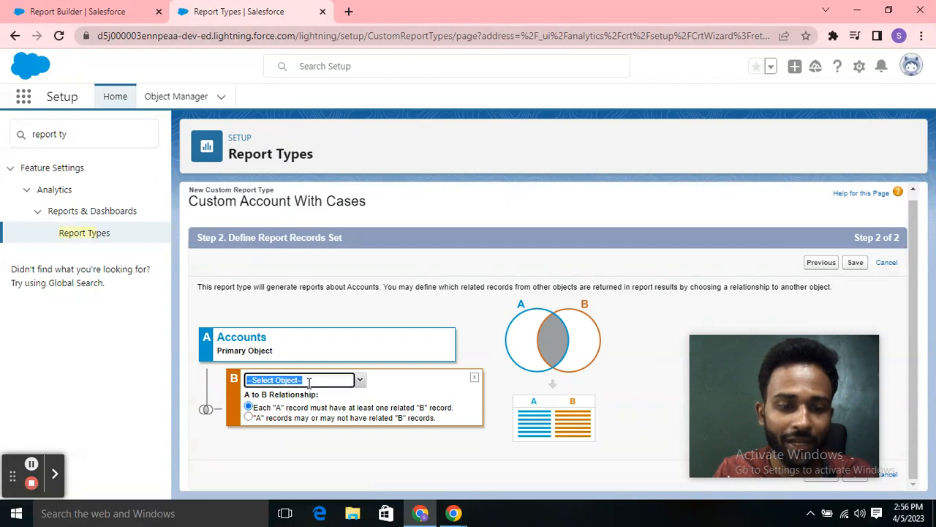
type("case")
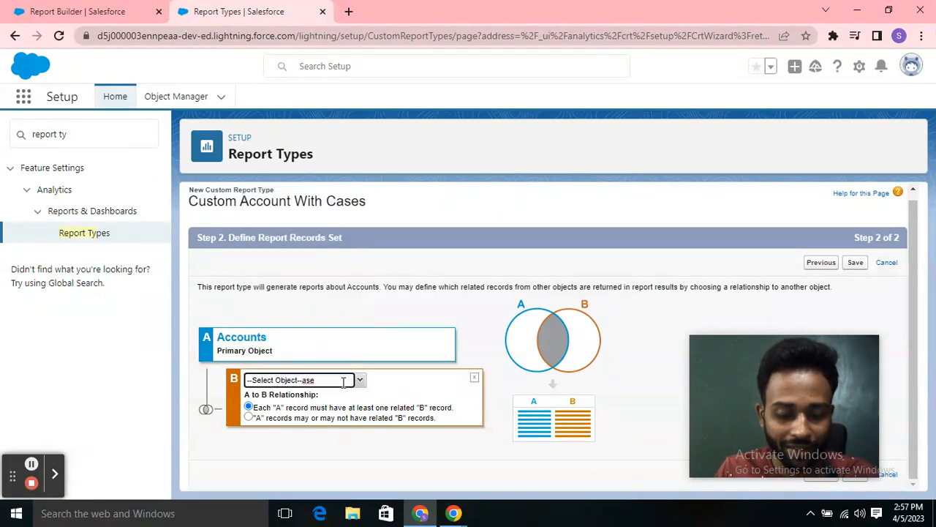
left_click(343, 380)
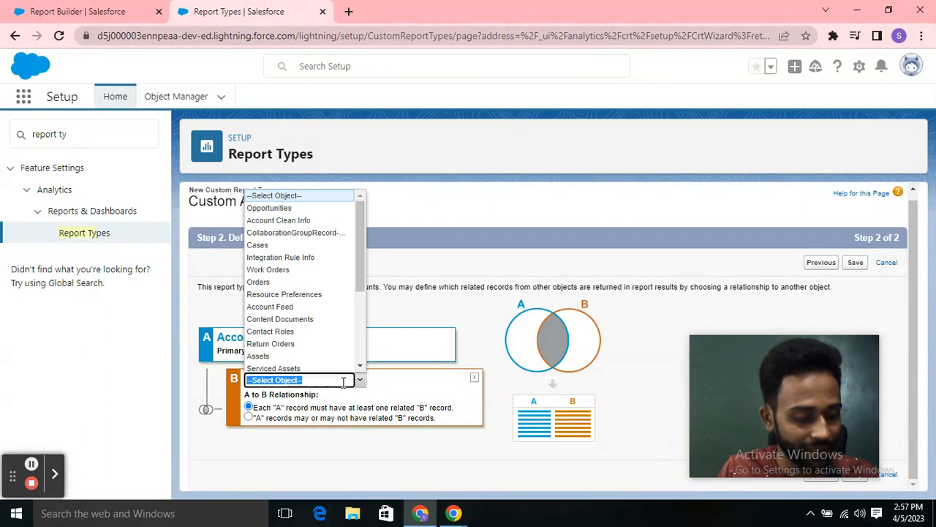
type("case")
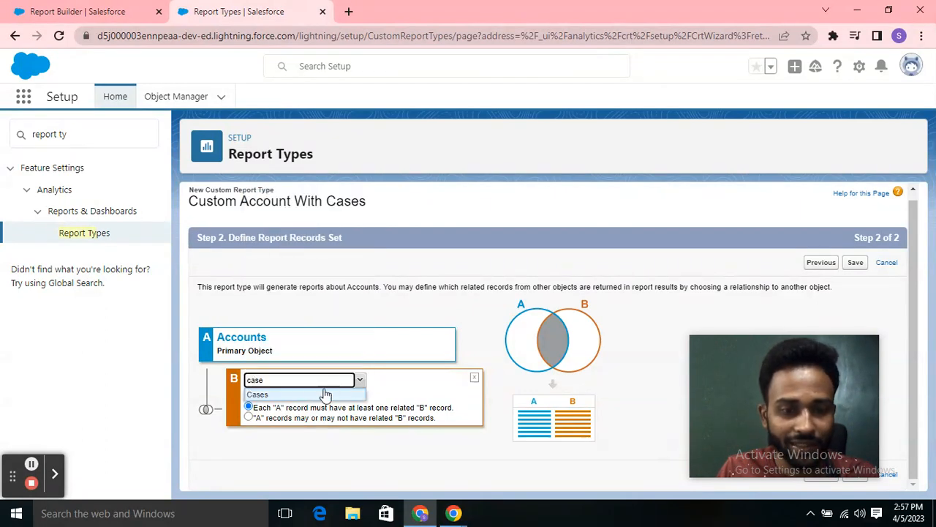
left_click(283, 396)
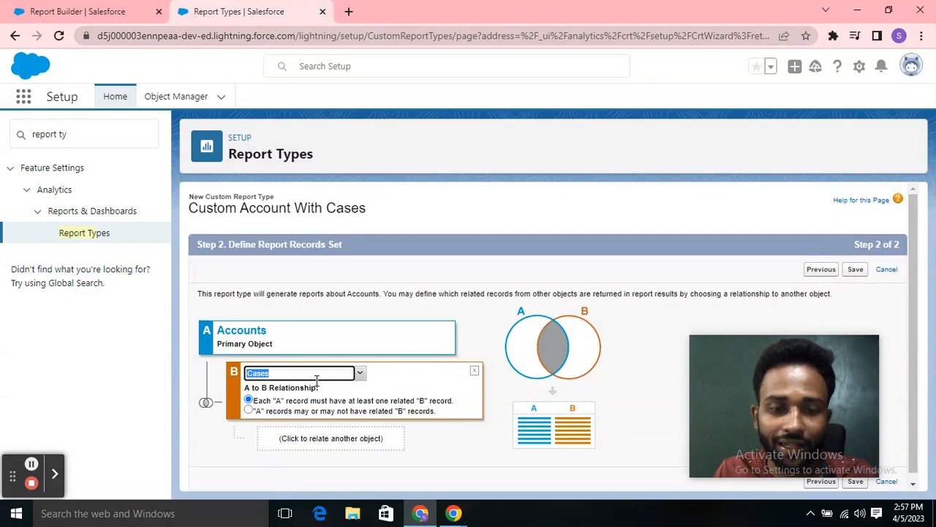
Try the "A" records may or may not have related "B" records option, and return to requiring at least one related "B" record
left_click(248, 410)
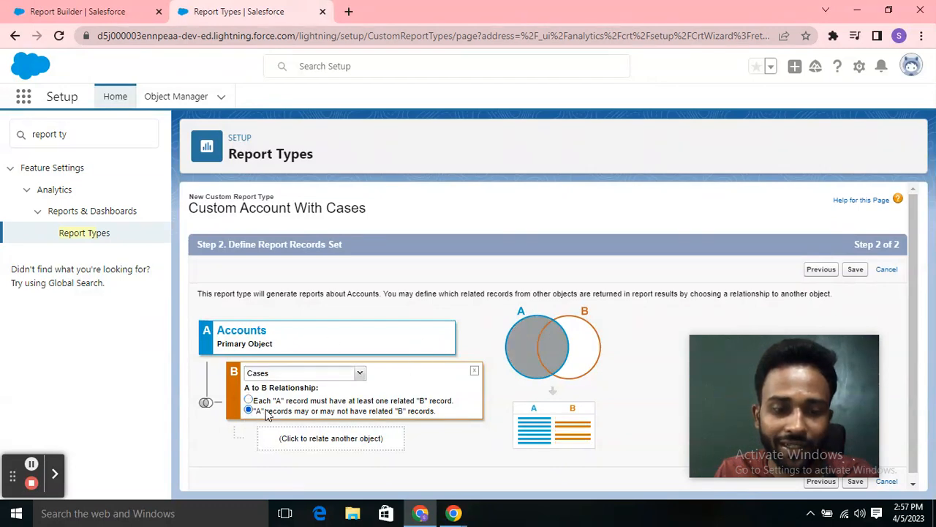
scroll(558, 324, "down", 1)
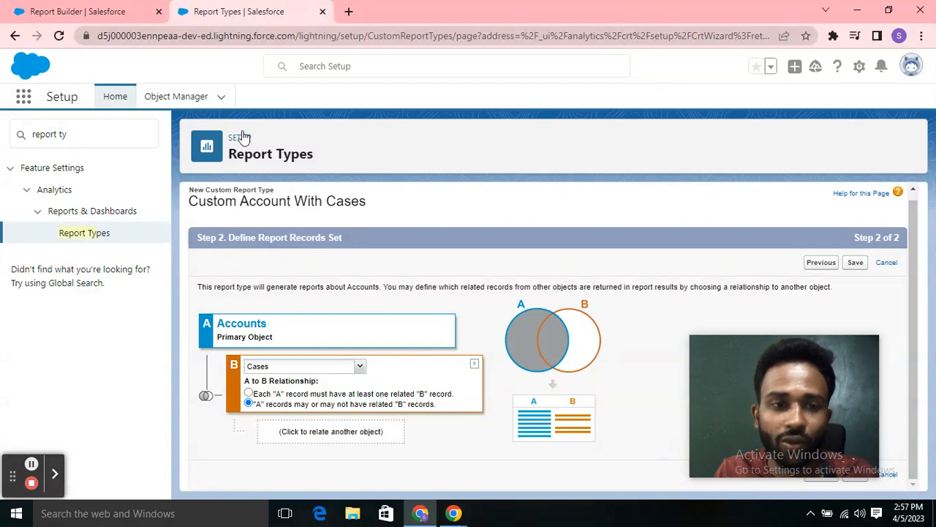
left_click(92, 11)
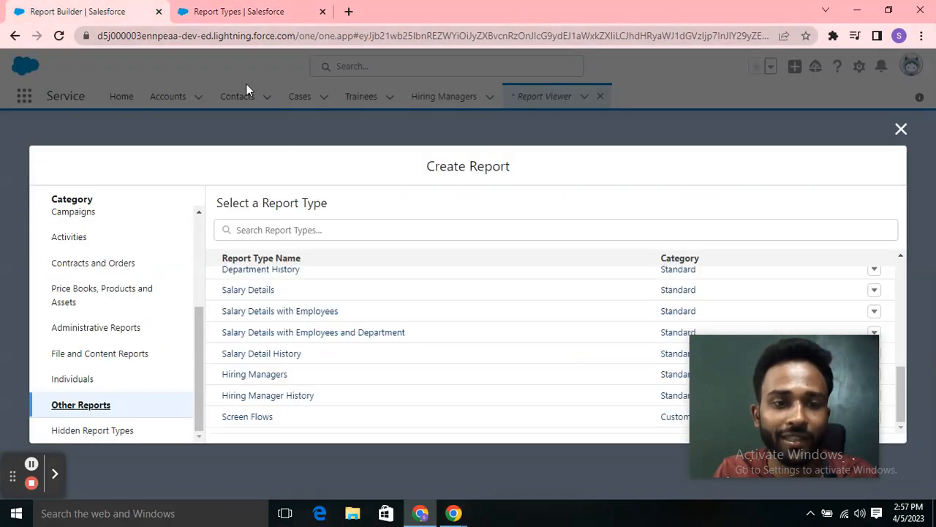
left_click(261, 17)
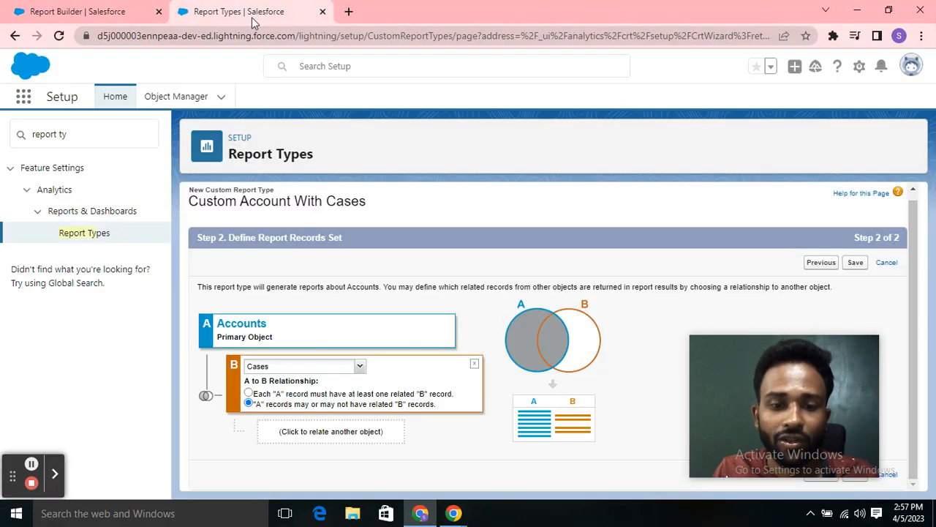
left_click(248, 394)
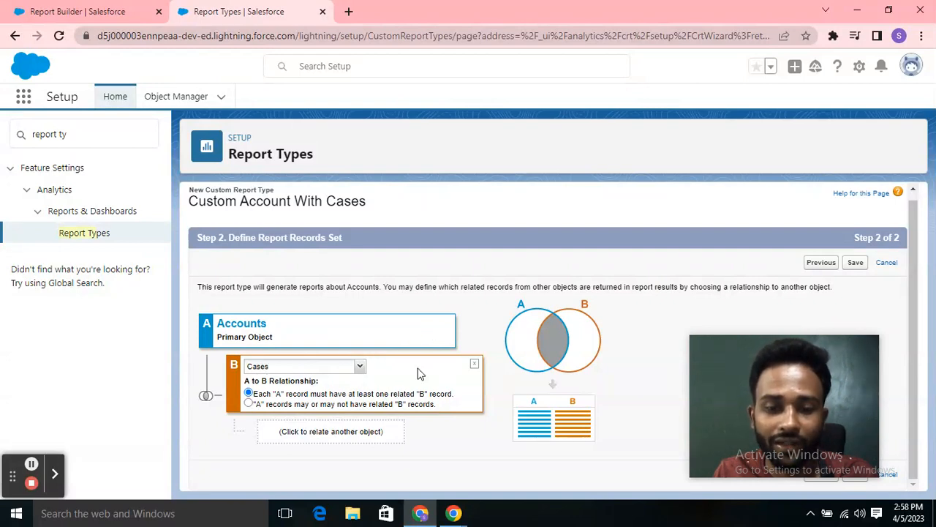
left_click_drag(739, 344, 733, 343)
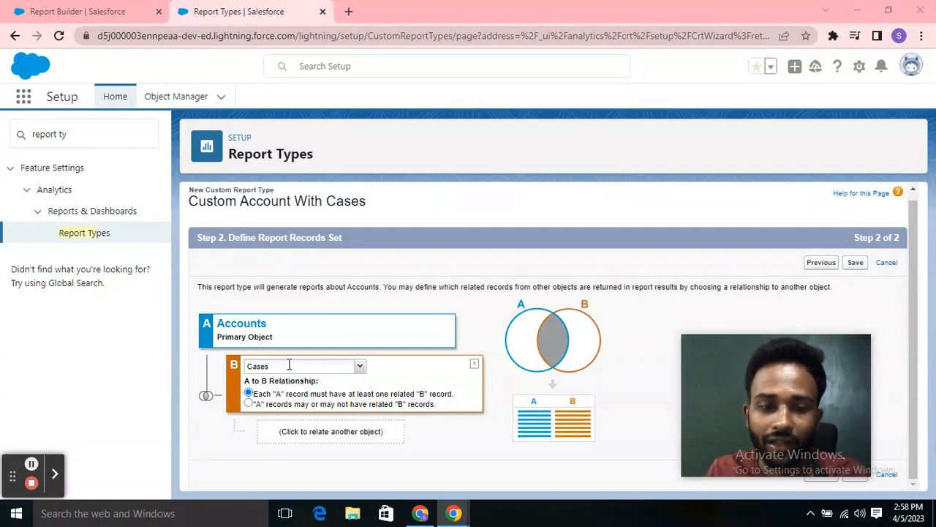
Try to relate a third object matching "opp" to Cases, and remove the third object level
left_click(329, 432)
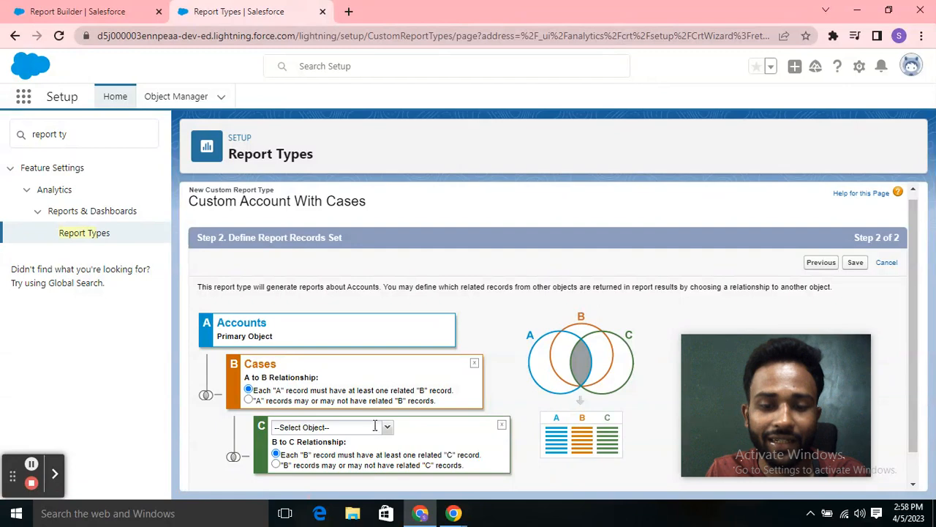
scroll(374, 425, "down", 1)
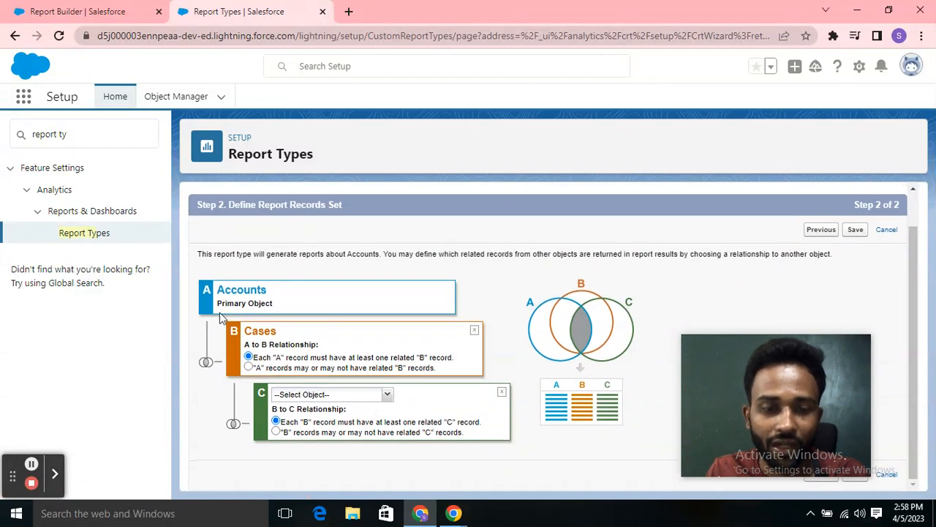
left_click(360, 394)
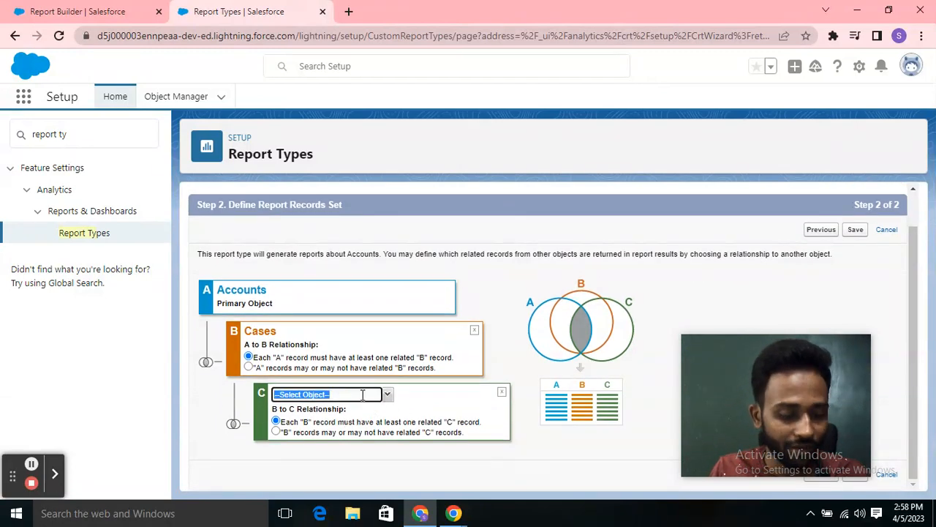
type("opp")
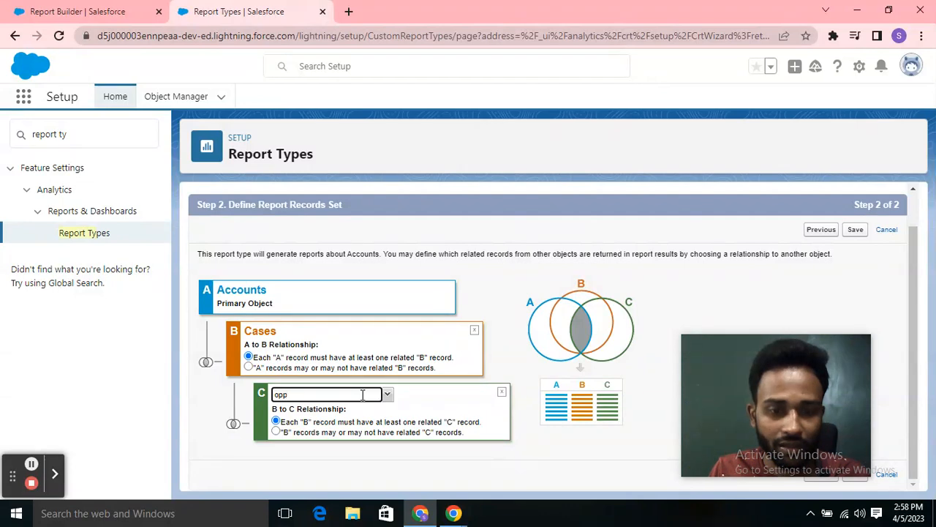
left_click(382, 393)
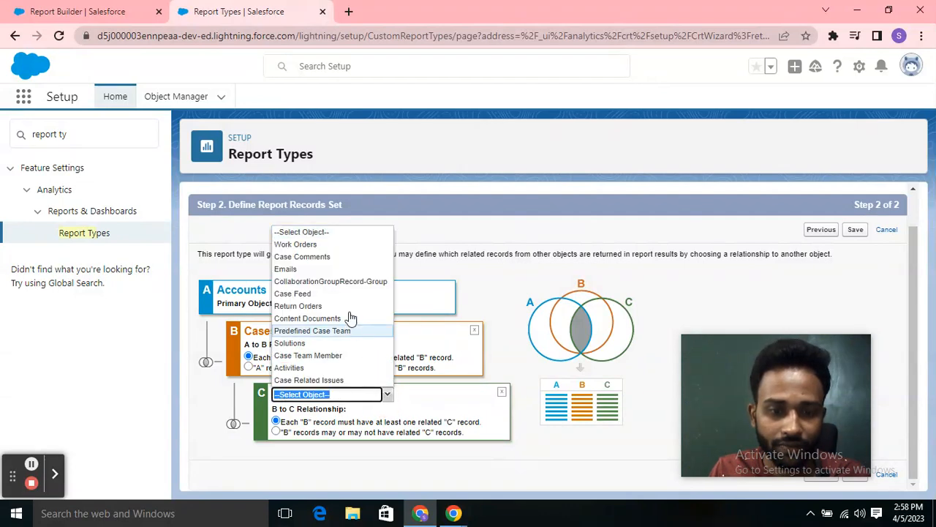
scroll(350, 352, "up", 1)
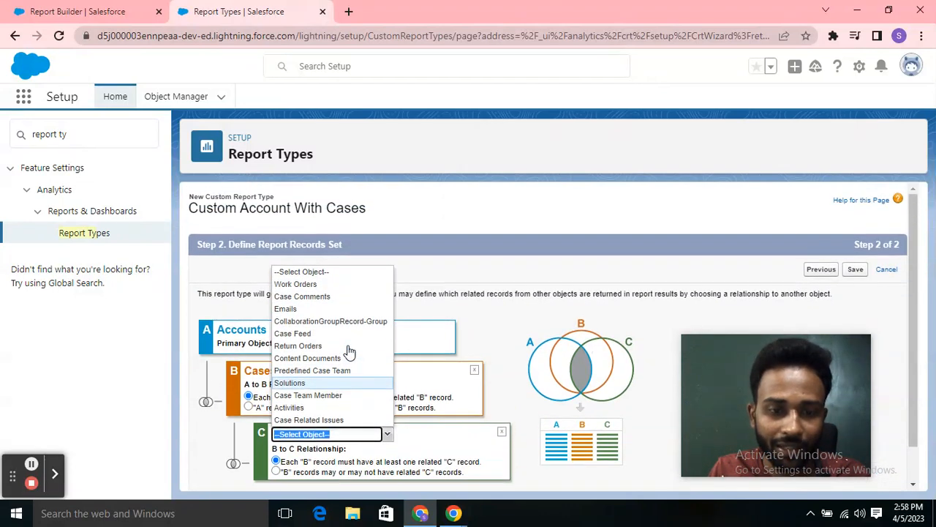
scroll(314, 296, "down", 1)
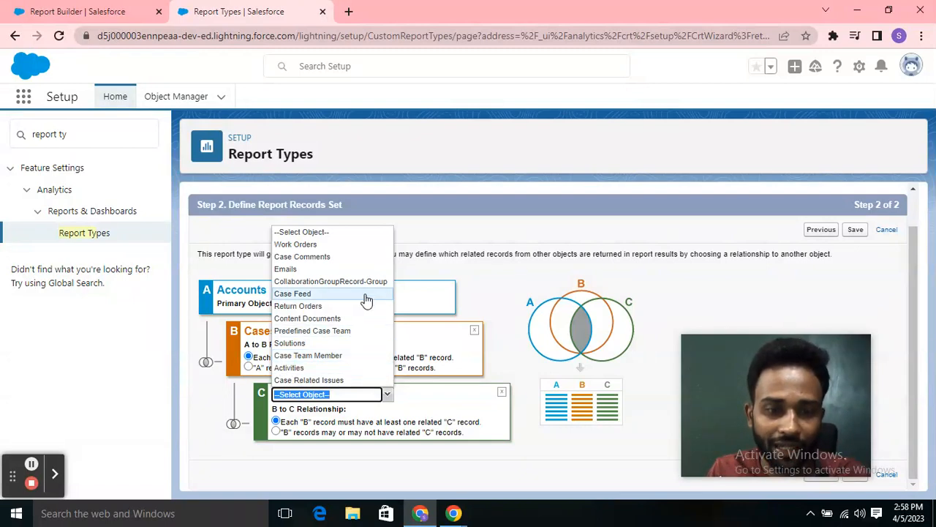
scroll(352, 340, "up", 1)
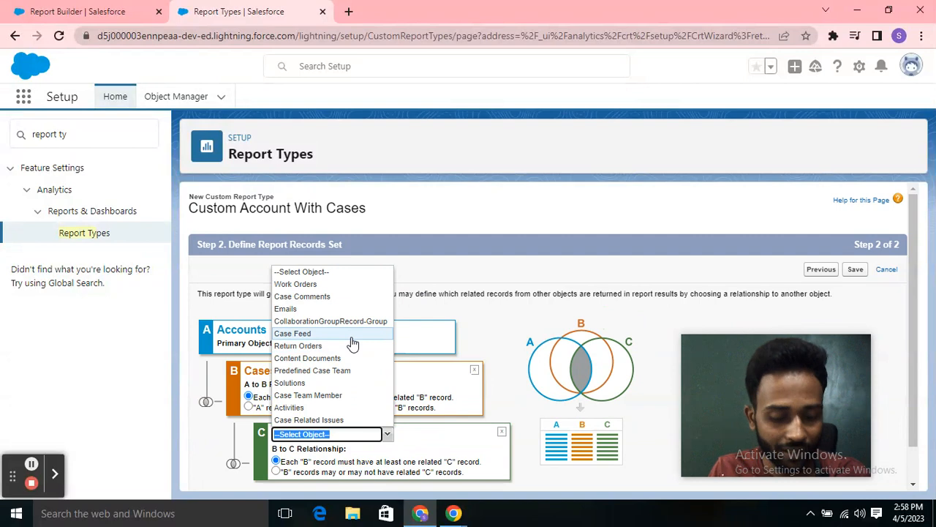
type("o")
scroll(358, 407, "down", 1)
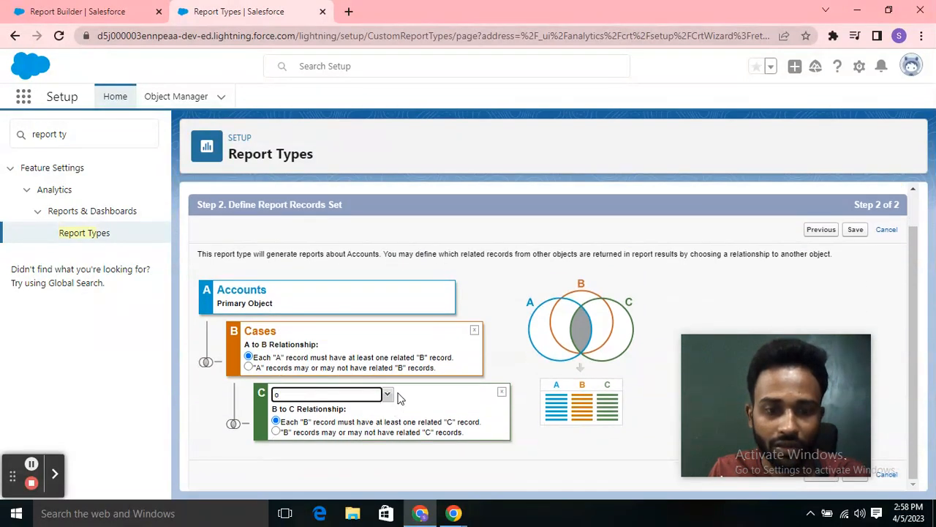
left_click(502, 393)
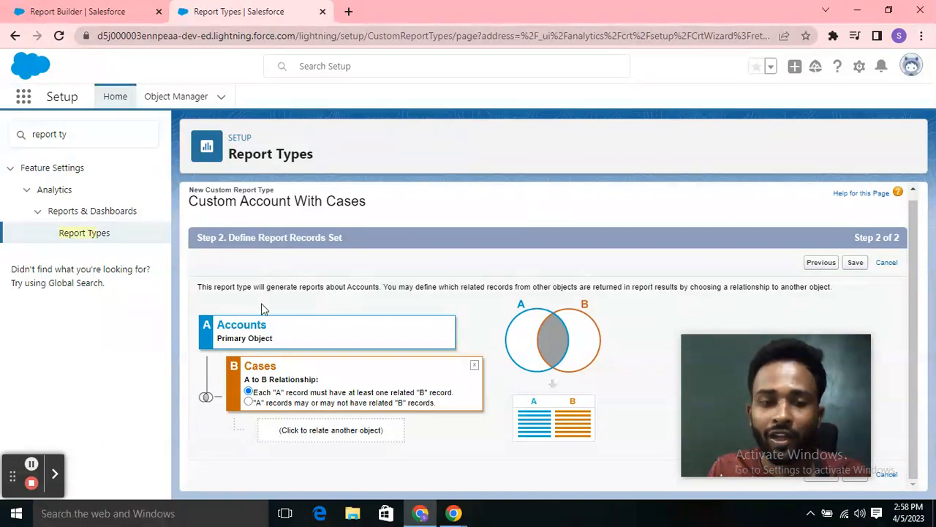
Save the custom report type and open the layout of its fields available for reports for editing
left_click(856, 267)
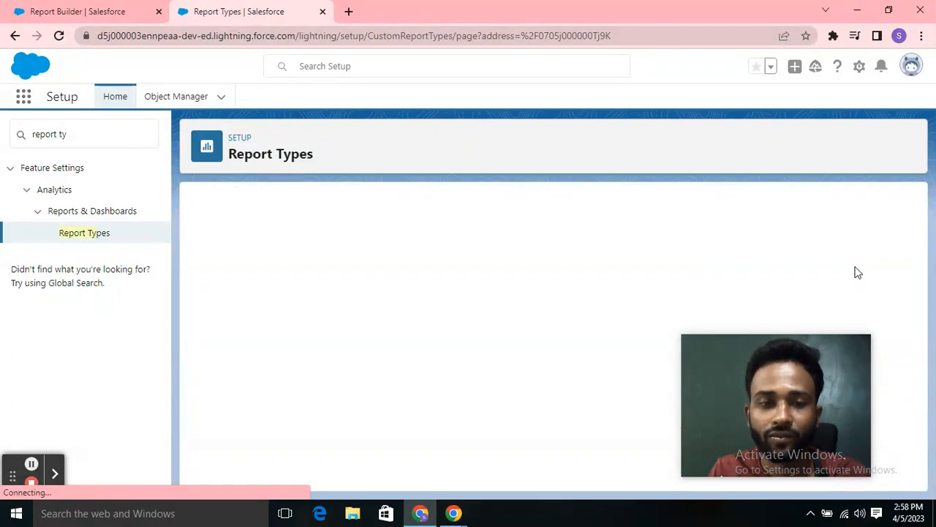
scroll(666, 265, "down", 2)
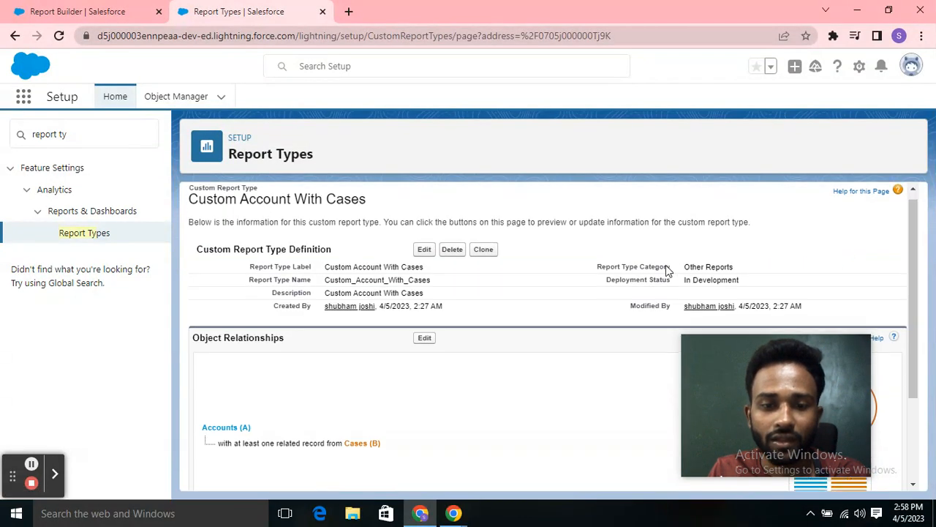
scroll(326, 265, "up", 1)
scroll(598, 253, "down", 1)
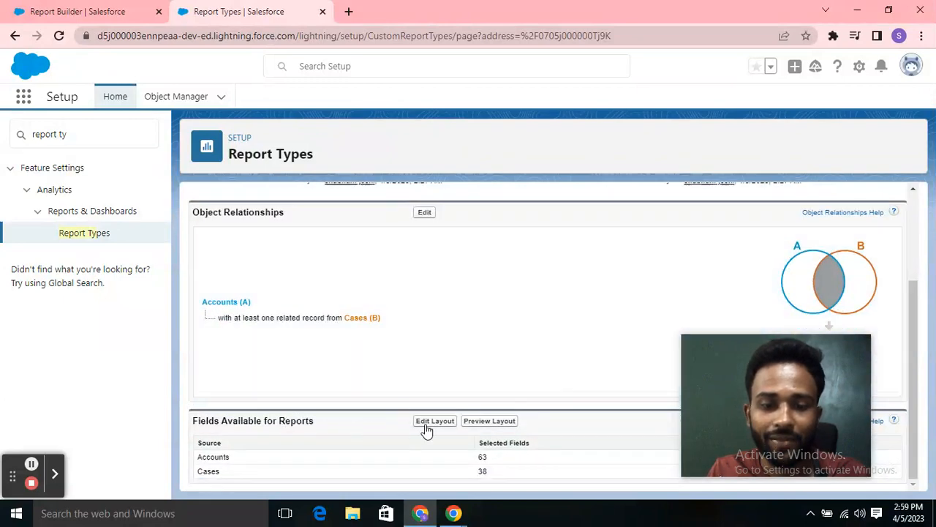
left_click(430, 422)
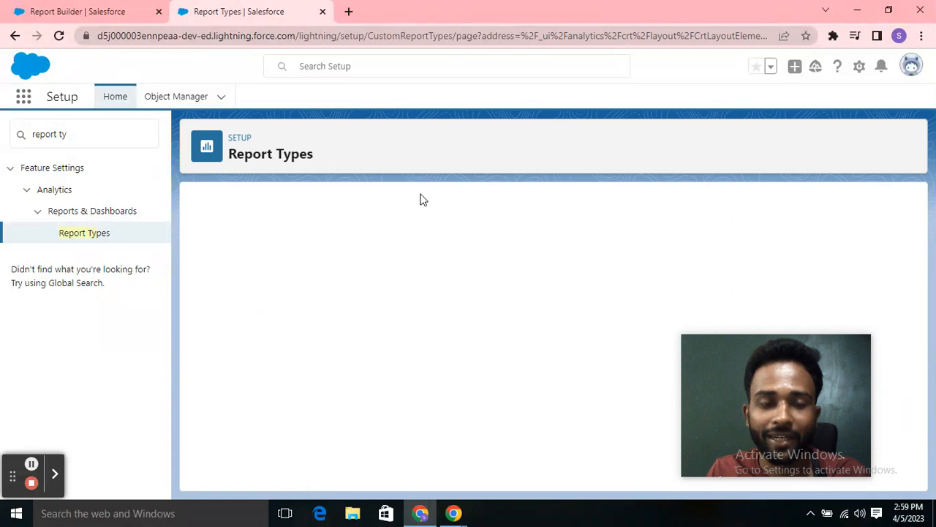
scroll(529, 236, "down", 2)
mouse_move(680, 351)
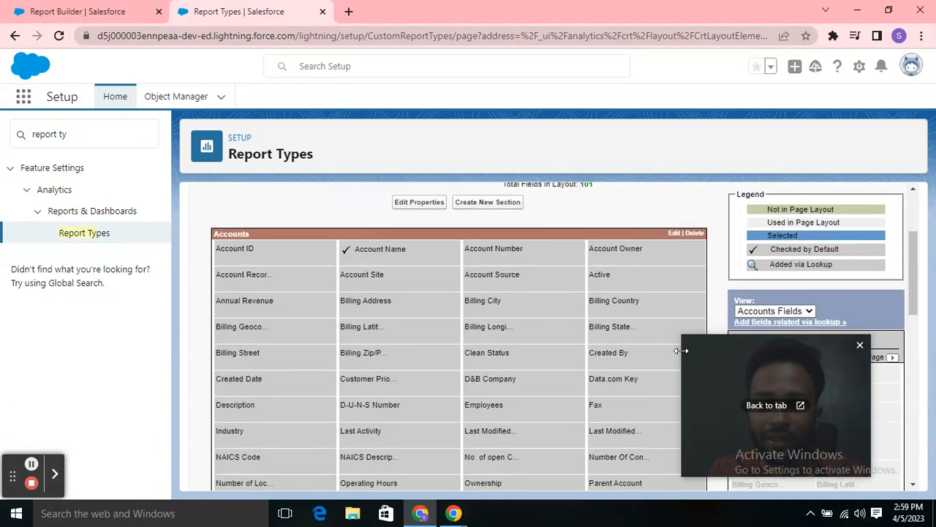
left_click_drag(691, 345, 670, 355)
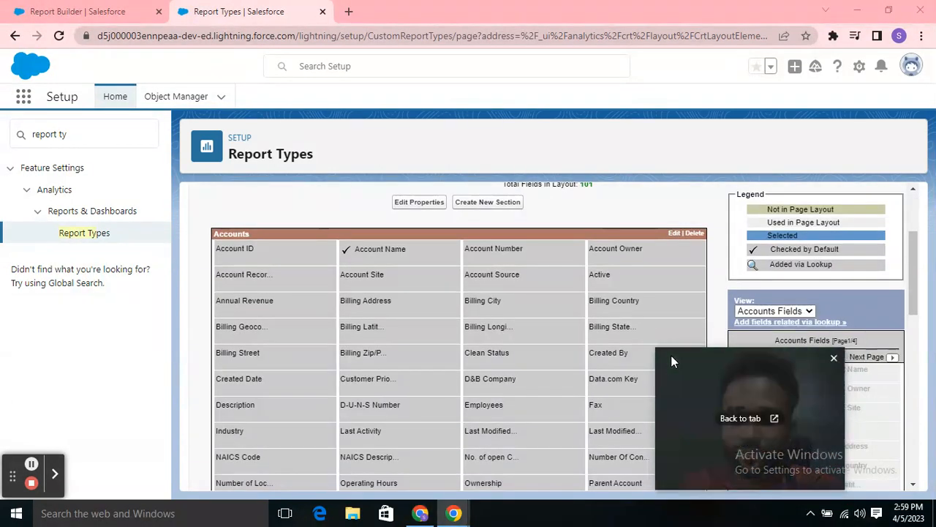
left_click_drag(743, 389, 610, 398)
Examine the Accounts fields in the report type layout, including which field is checked by default
scroll(661, 272, "down", 1)
scroll(660, 272, "up", 1)
scroll(456, 248, "up", 1)
scroll(526, 251, "down", 2)
scroll(437, 271, "up", 1)
scroll(437, 270, "up", 1)
left_click(66, 10)
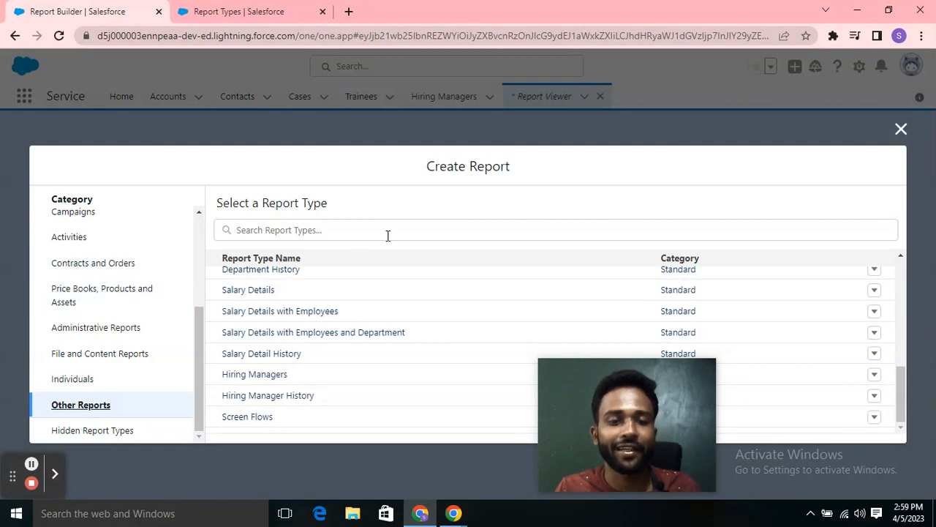
left_click(242, 12)
scroll(444, 297, "down", 2)
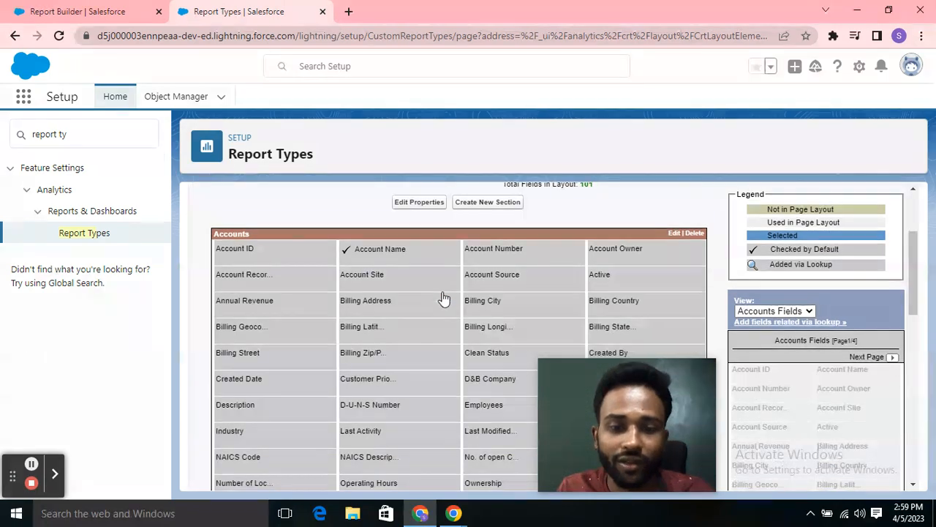
scroll(560, 254, "up", 2)
scroll(559, 255, "up", 1)
scroll(366, 252, "down", 3)
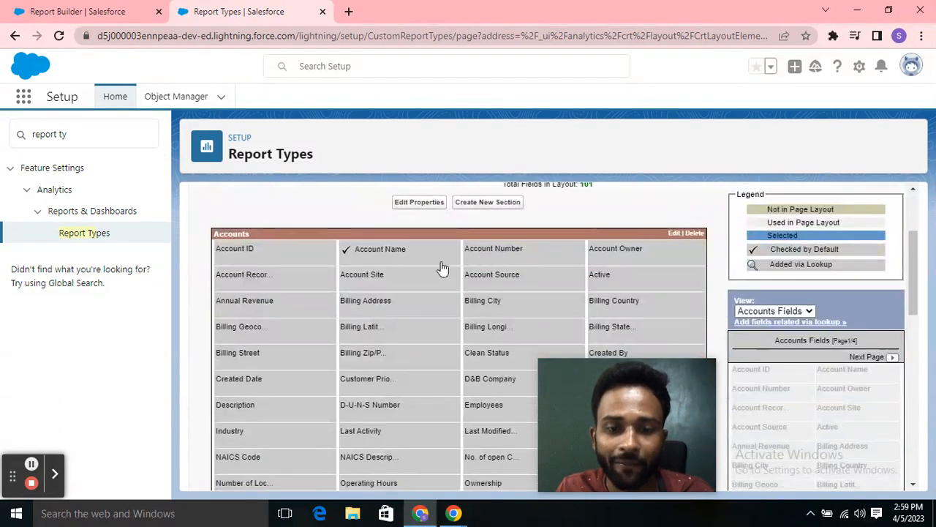
scroll(298, 233, "up", 1)
scroll(711, 240, "down", 1)
scroll(563, 269, "up", 1)
scroll(395, 269, "down", 1)
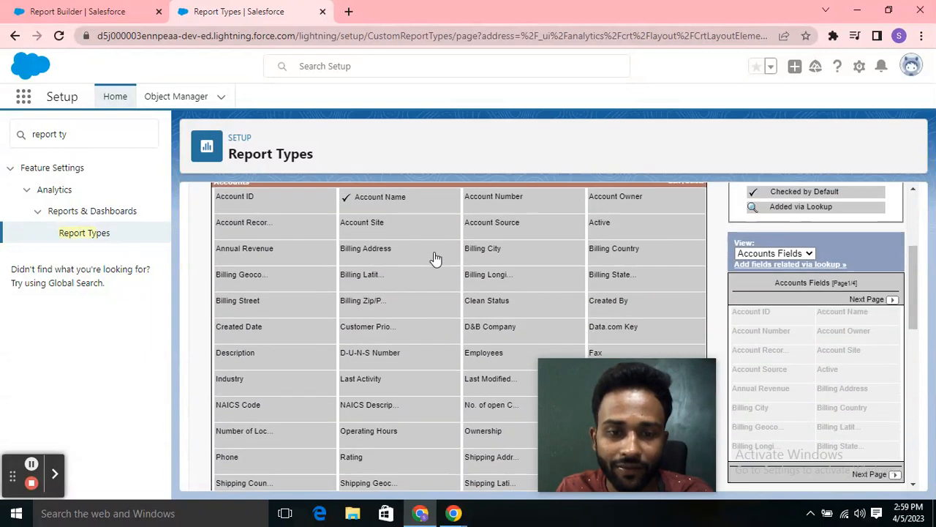
Try removing the Status field from the Accounts section of the layout, and put it back before Ticker Symbol
scroll(424, 263, "up", 1)
scroll(293, 307, "down", 1)
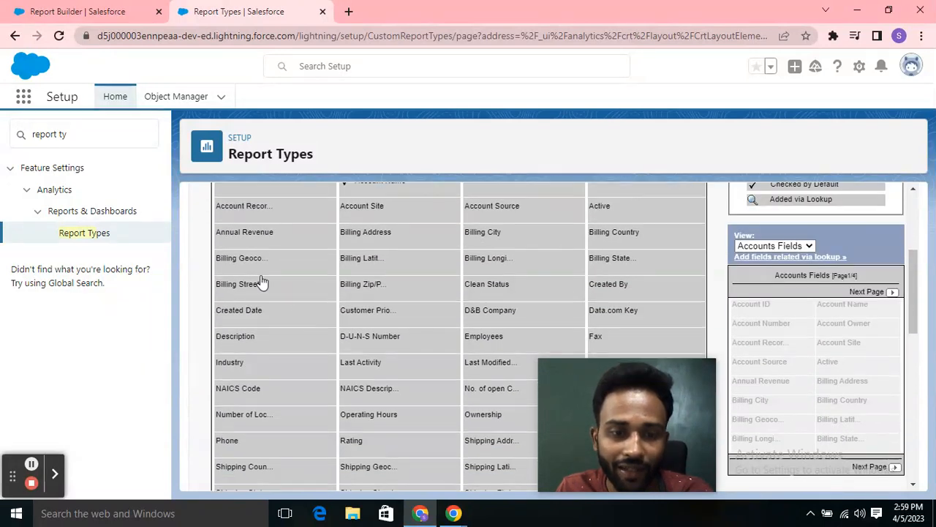
scroll(255, 291, "down", 1)
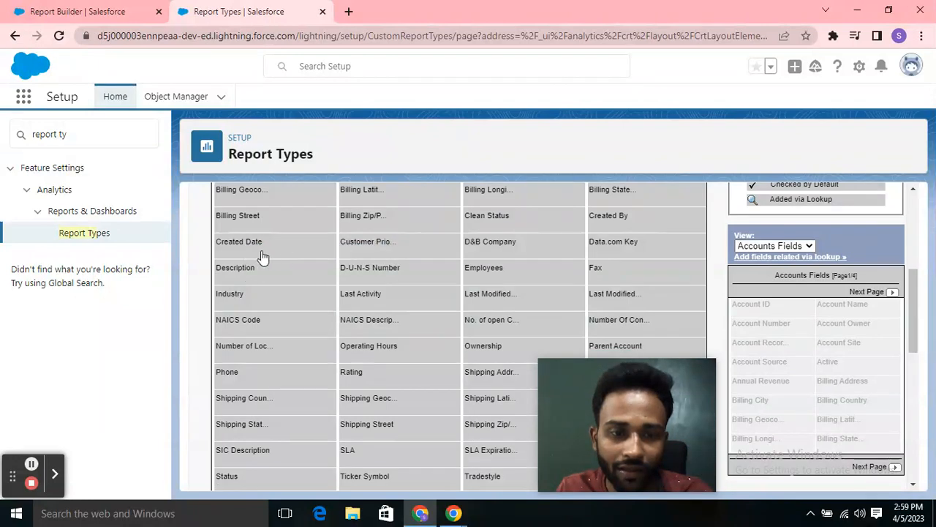
scroll(271, 307, "down", 1)
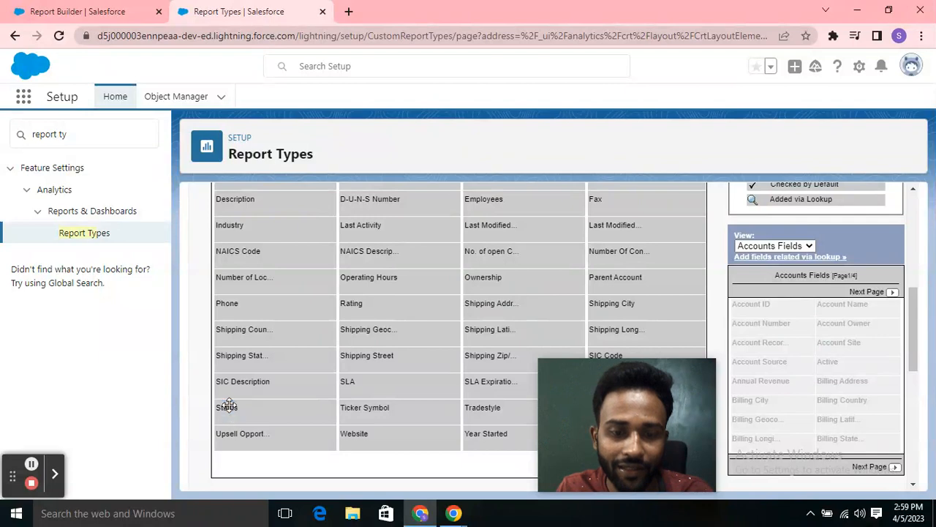
left_click_drag(230, 412, 399, 406)
left_click_drag(717, 341, 763, 312)
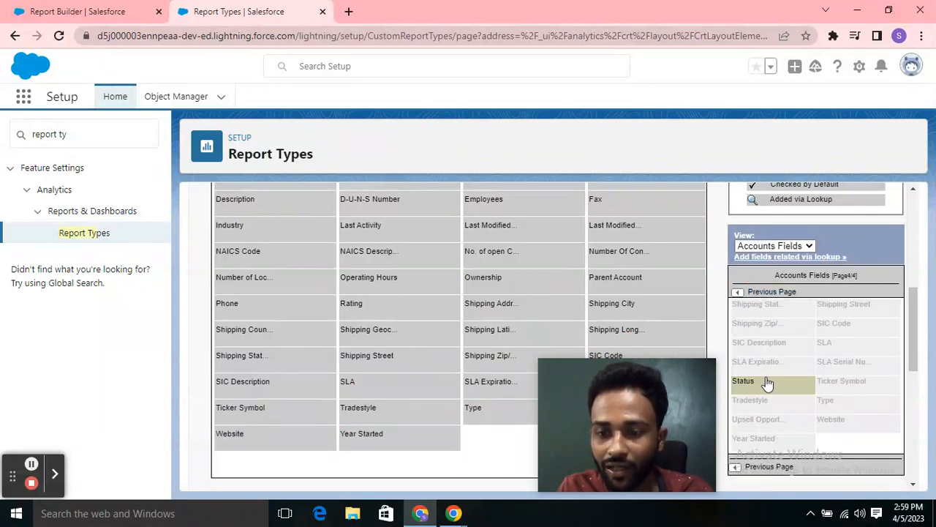
left_click_drag(756, 386, 757, 385)
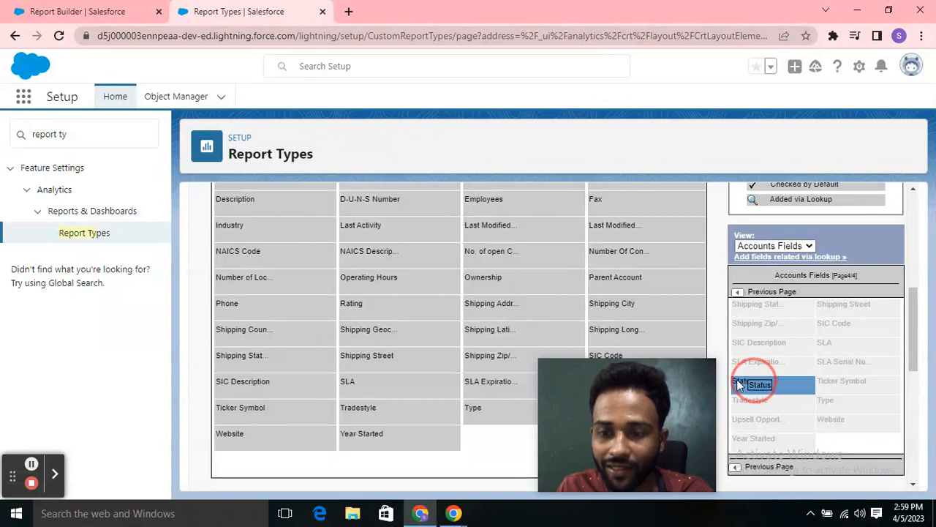
left_click_drag(517, 372, 234, 416)
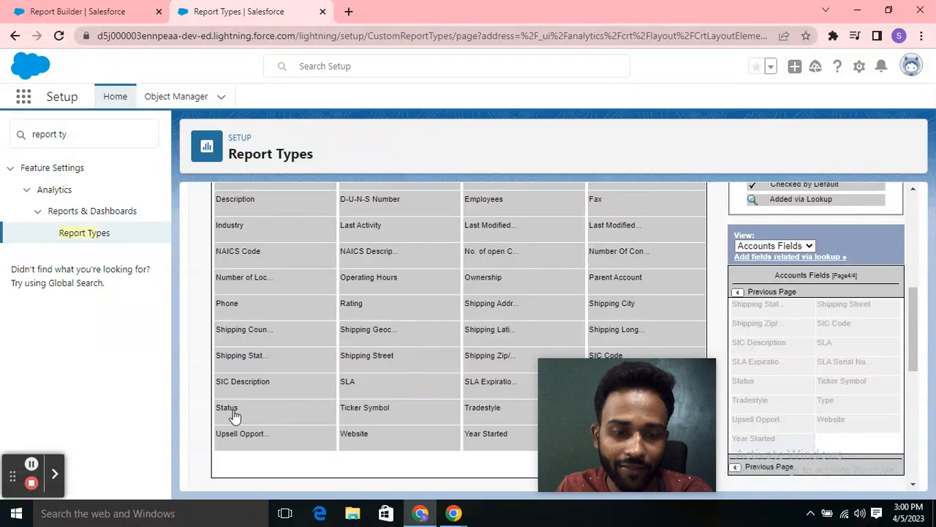
Remove the Status and Year Started fields from the Accounts section of the report type layout
scroll(293, 395, "down", 1)
left_click_drag(242, 352, 736, 306)
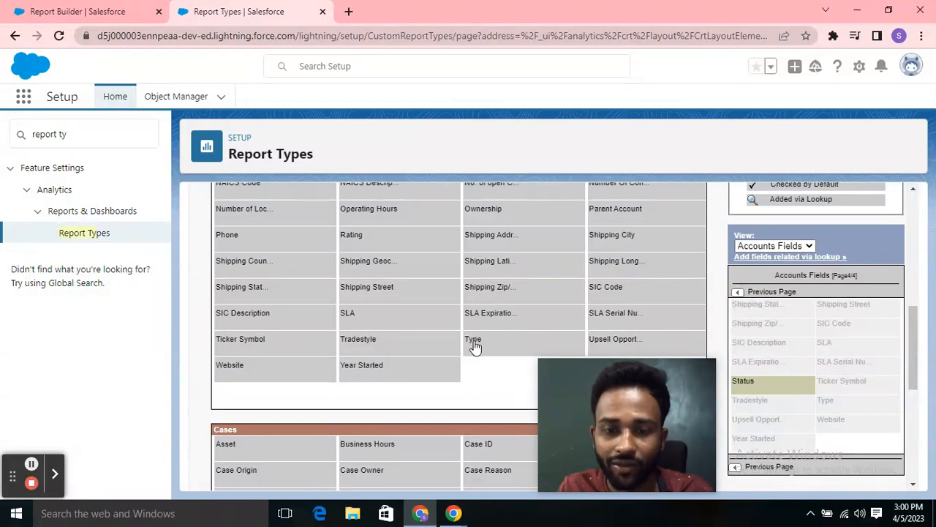
left_click_drag(368, 371, 742, 319)
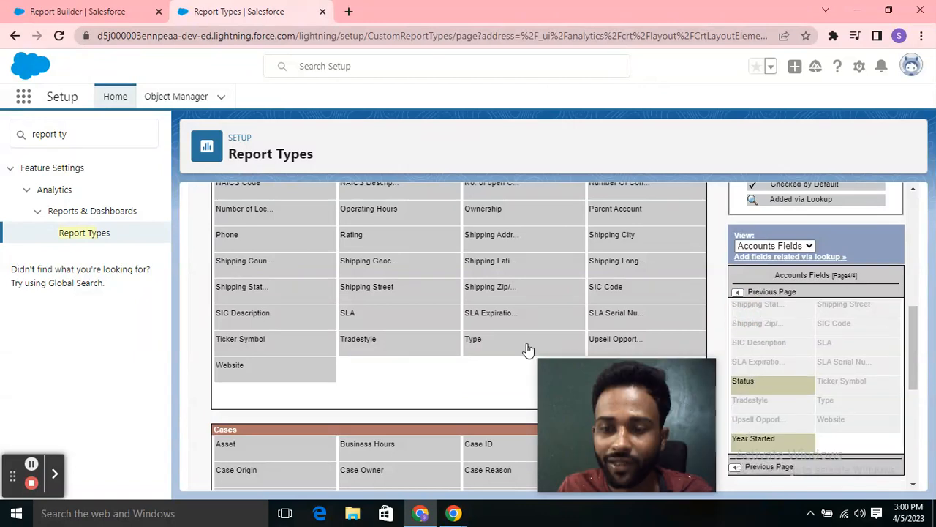
Switch the available fields view to Cases Fields and remove SLA Violation from the Cases section
scroll(528, 349, "up", 1)
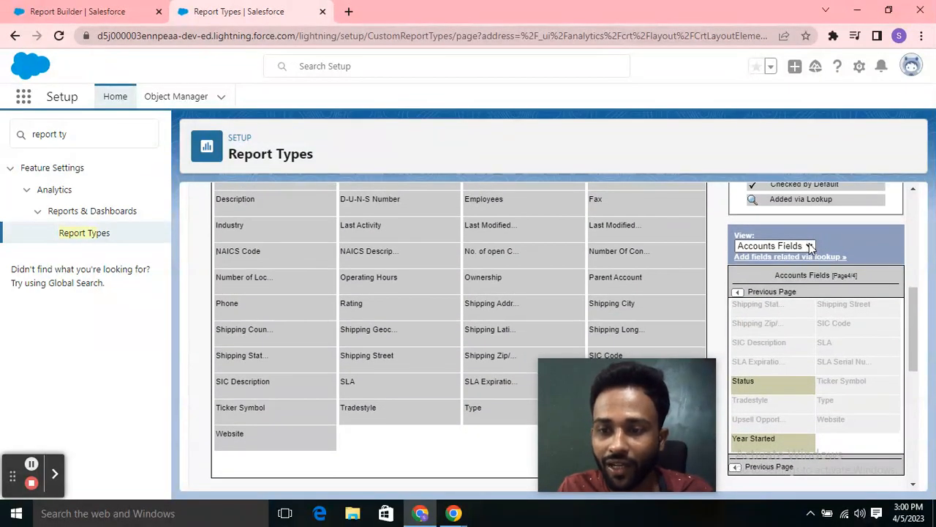
left_click(810, 247)
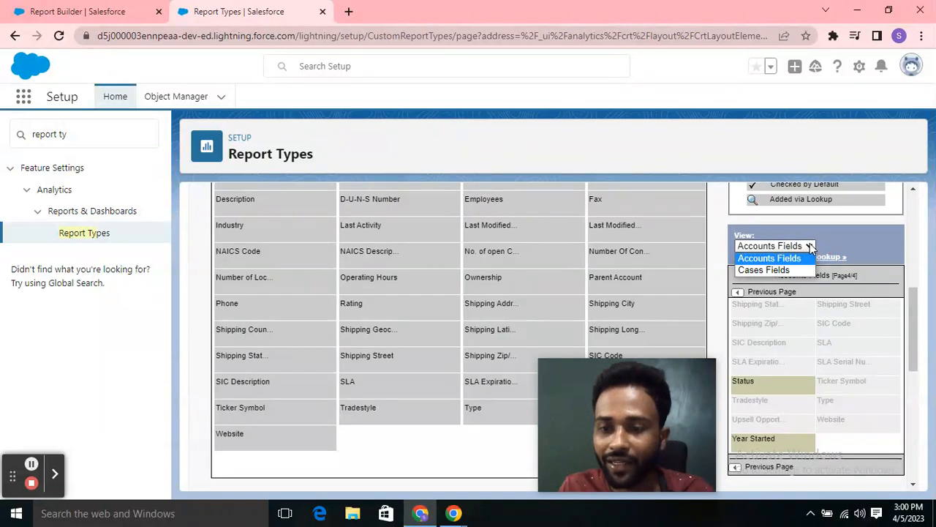
left_click(781, 271)
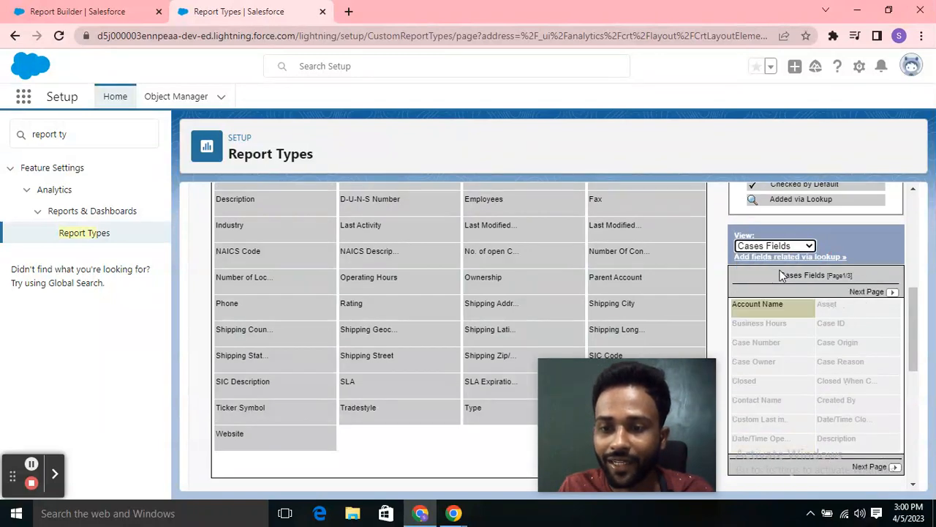
scroll(509, 291, "down", 5)
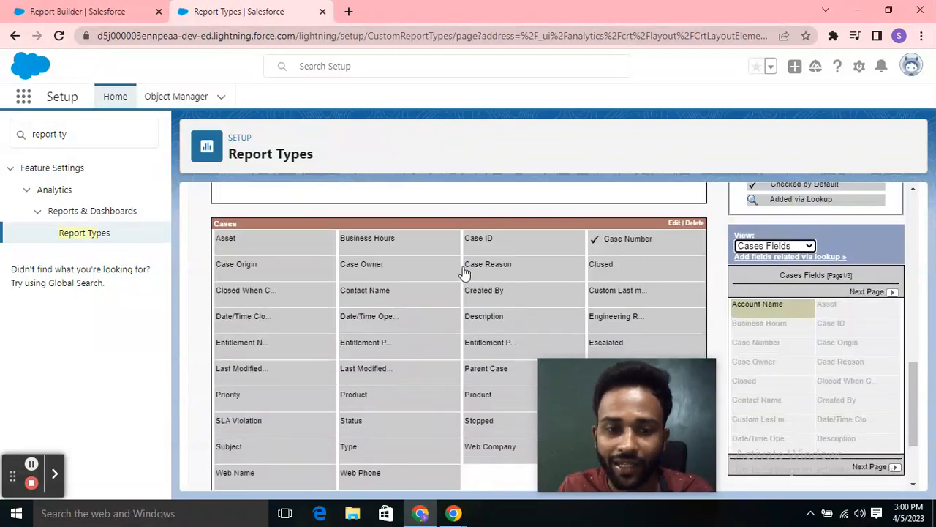
scroll(394, 229, "up", 1)
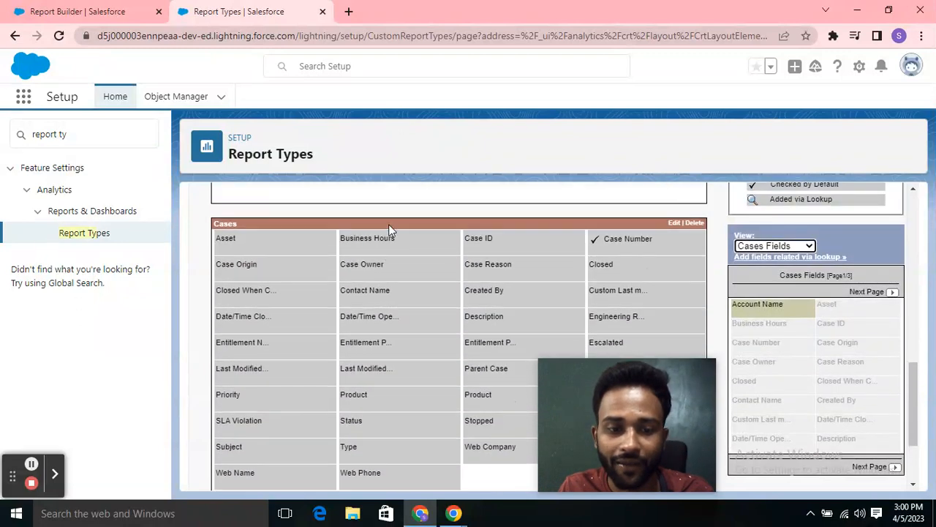
left_click_drag(251, 426, 759, 303)
scroll(763, 307, "down", 2)
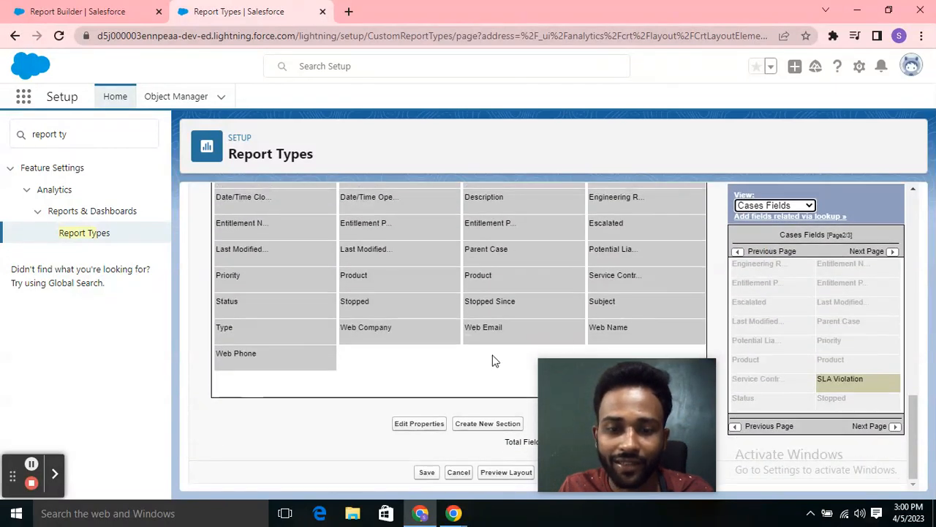
Remove the Web Name field from the Cases section of the report type layout
scroll(466, 361, "up", 2)
scroll(430, 333, "down", 1)
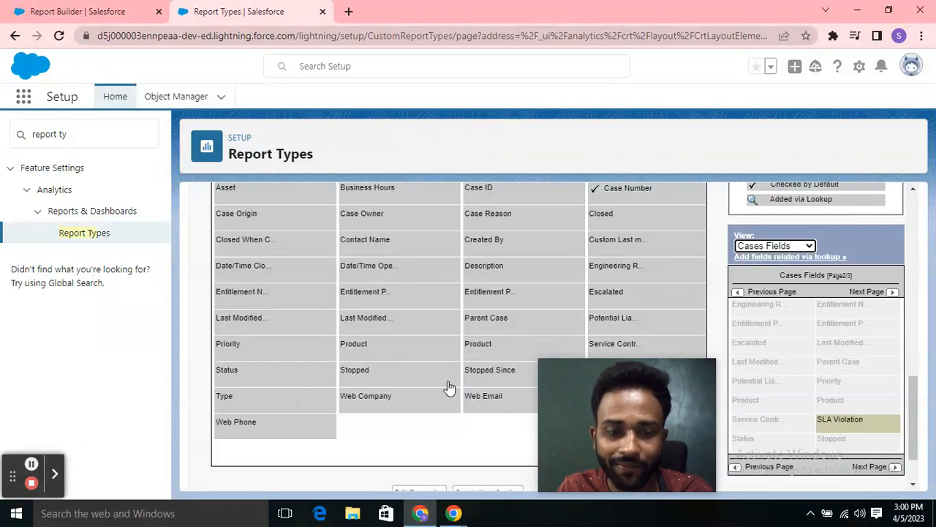
scroll(476, 373, "down", 1)
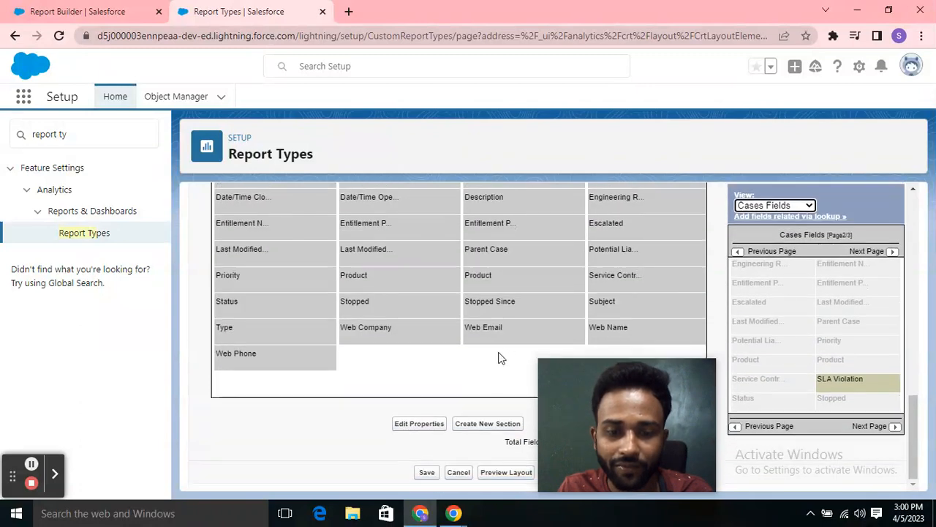
left_click(605, 329)
left_click_drag(820, 327, 768, 265)
scroll(573, 295, "up", 5)
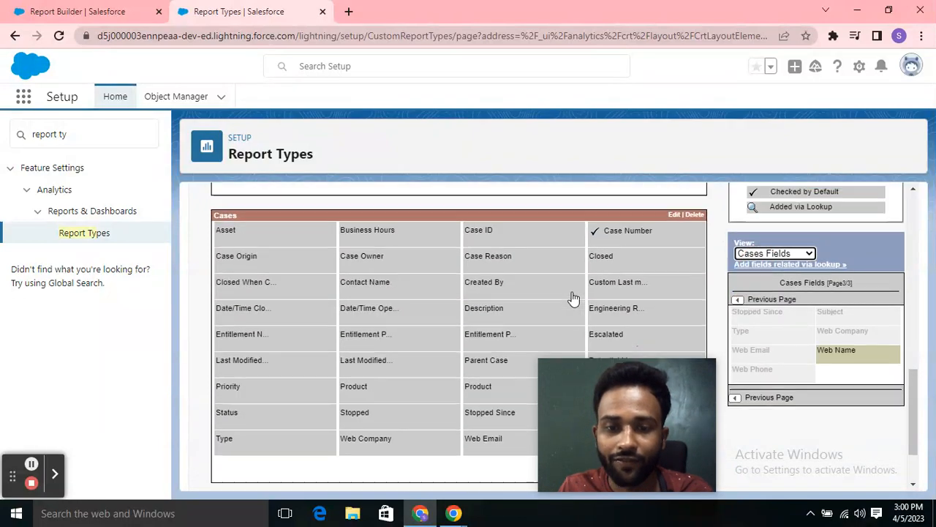
scroll(573, 294, "down", 5)
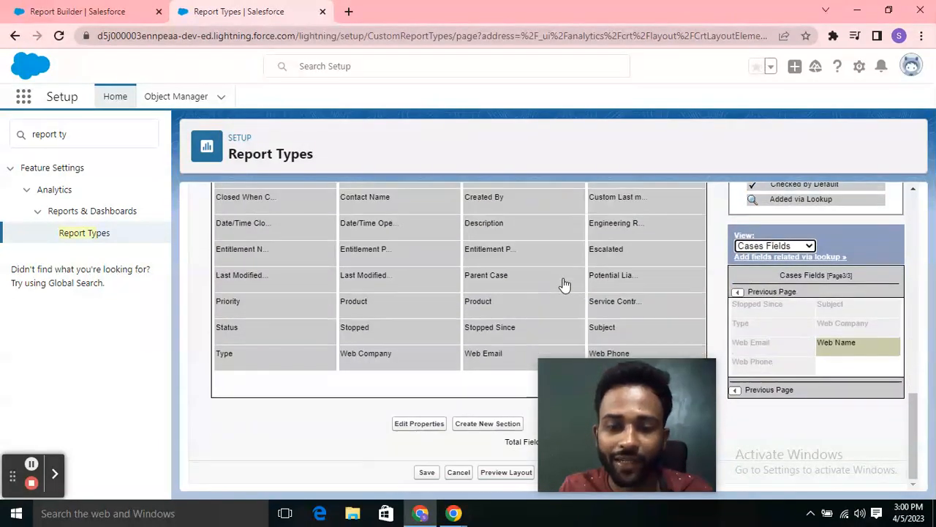
Save the field layout and look over the Custom Account With Cases report type definition
left_click(428, 472)
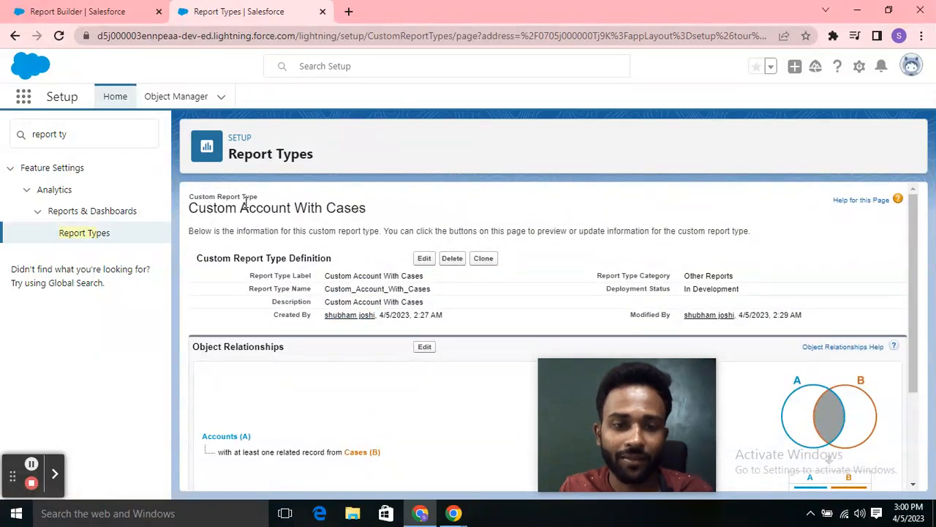
scroll(380, 220, "down", 2)
scroll(376, 355, "up", 2)
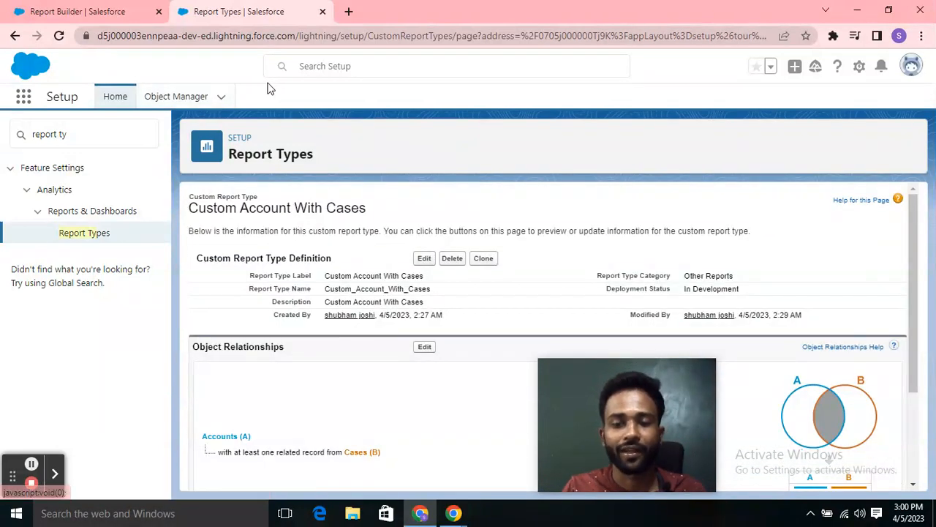
Switch to the Report Builder browser tab, close the open report creation dialog, reload the Reports page and begin a new report
left_click(77, 11)
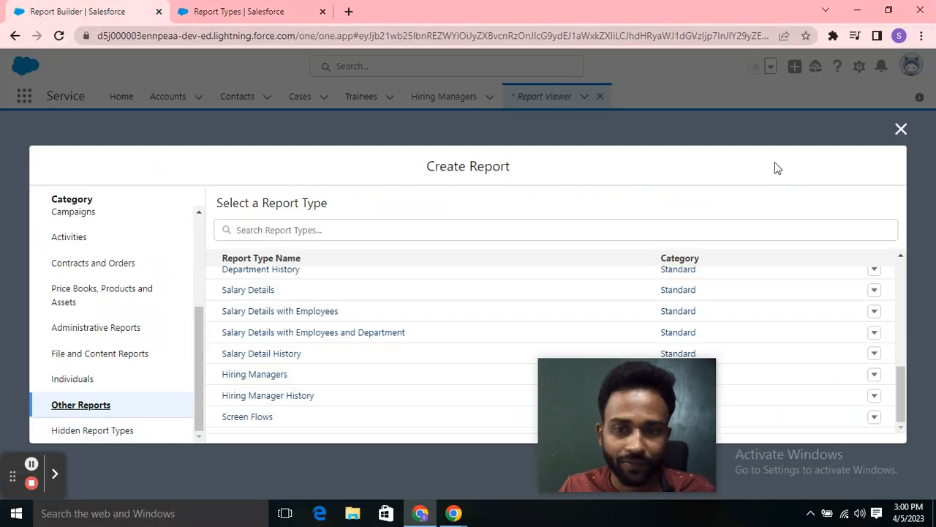
left_click(902, 129)
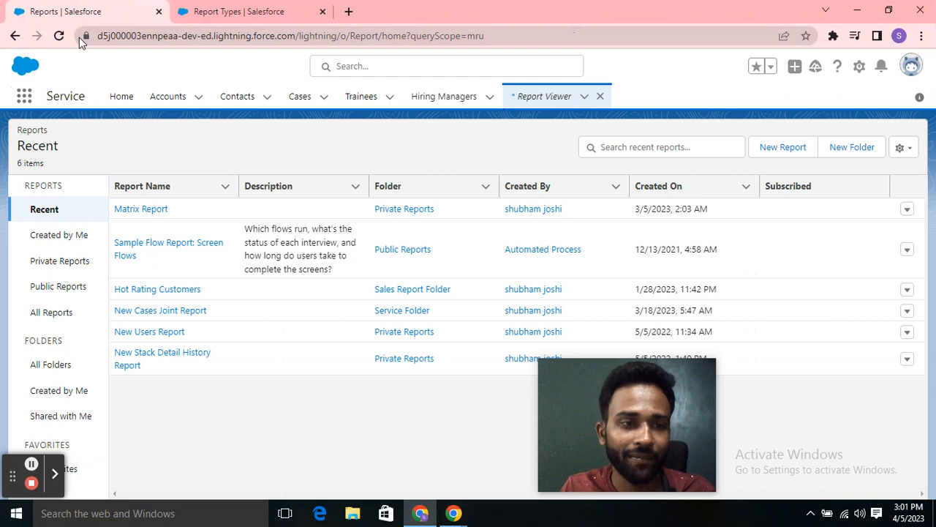
left_click(61, 39)
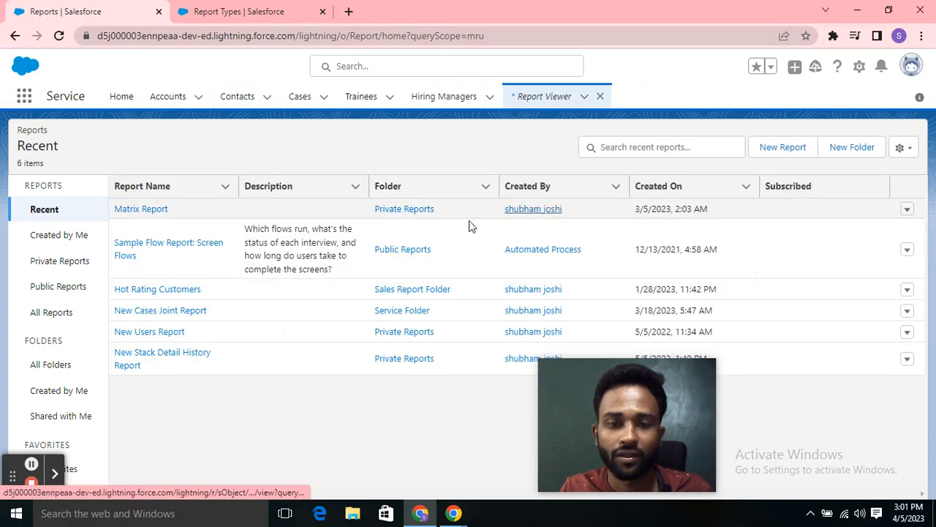
left_click(787, 148)
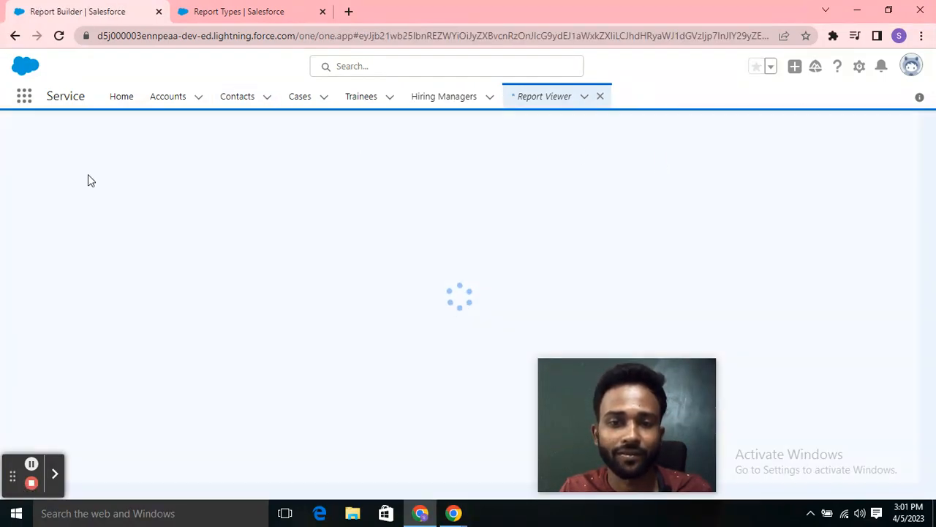
List the report types in the Other Reports category for the new report
scroll(93, 276, "down", 1)
scroll(93, 272, "down", 1)
scroll(81, 267, "up", 2)
scroll(95, 300, "down", 4)
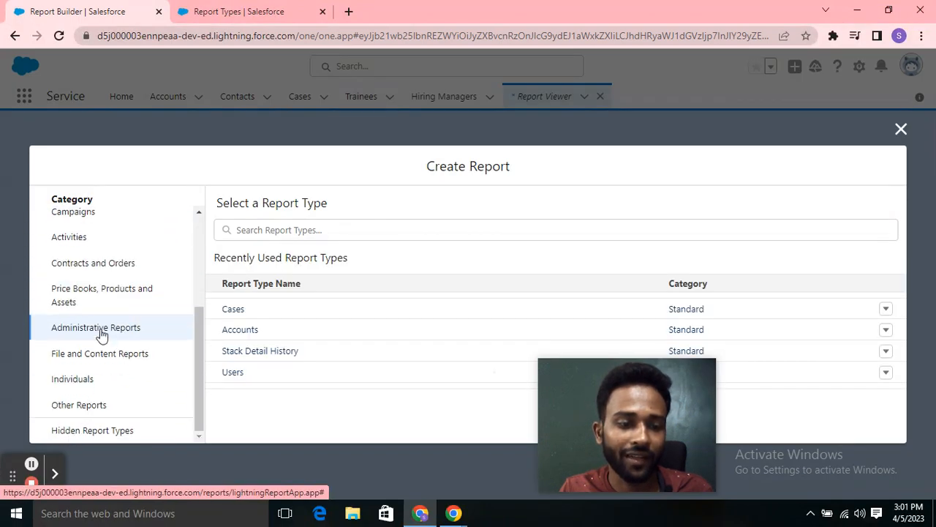
left_click(90, 407)
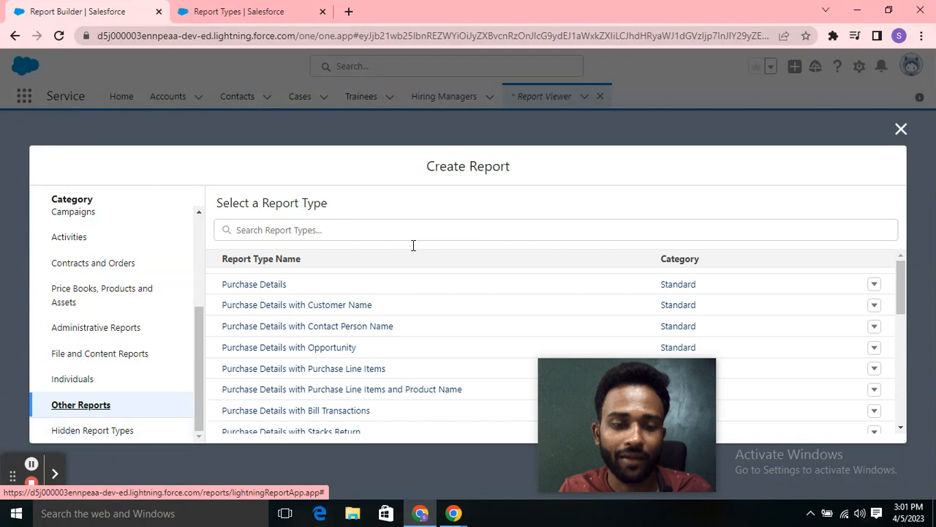
Select the Custom Account With Cases report type and start a report from it
scroll(418, 324, "down", 2)
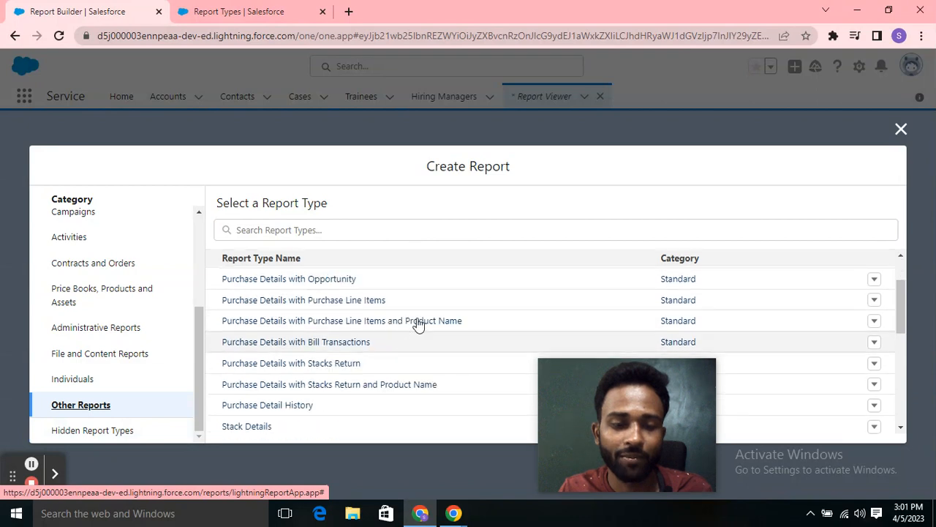
left_click(593, 361)
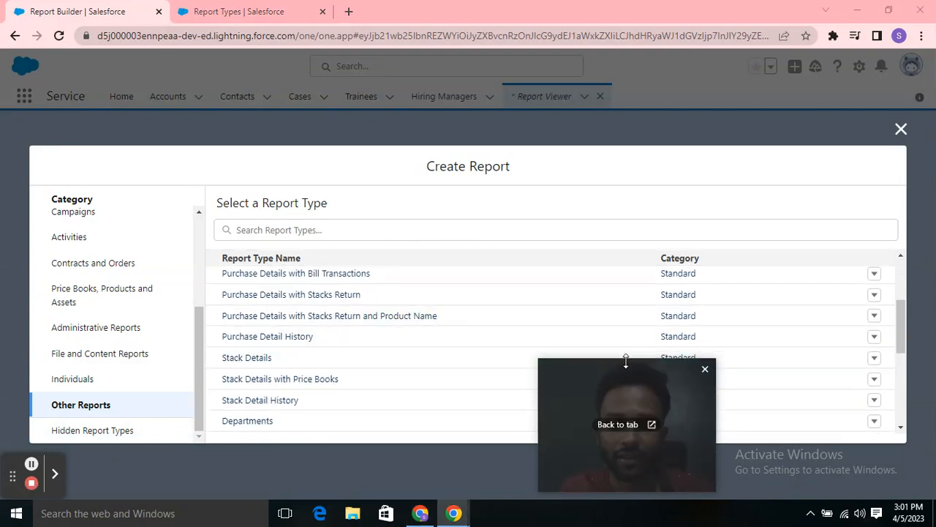
left_click_drag(589, 423, 753, 414)
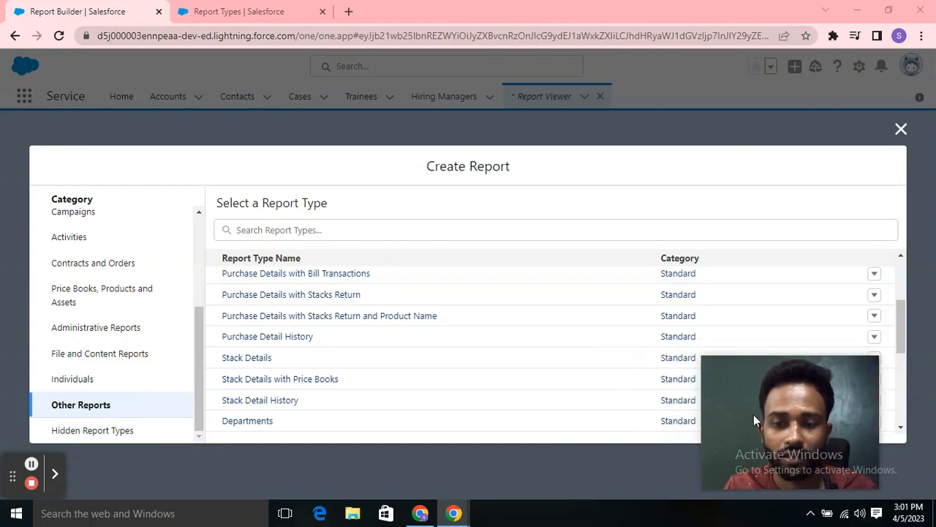
scroll(354, 327, "down", 2)
scroll(356, 326, "up", 4)
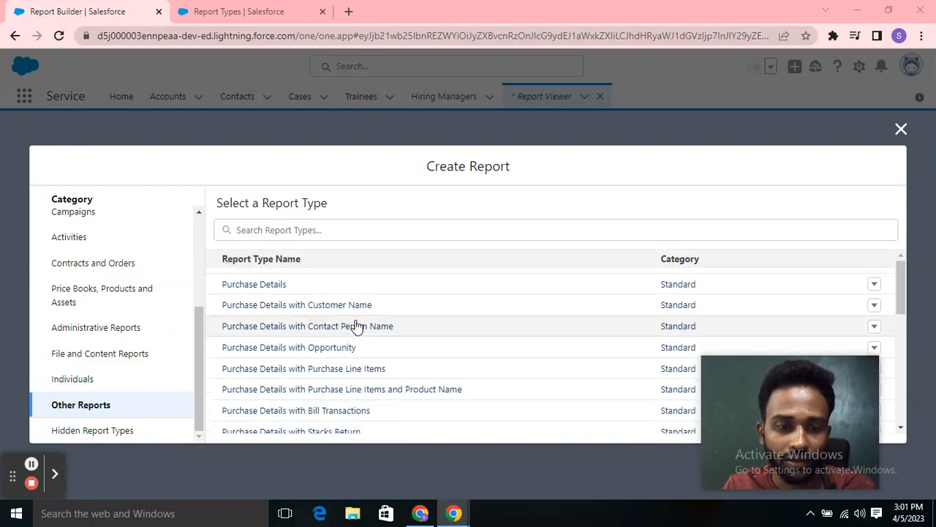
scroll(355, 327, "down", 6)
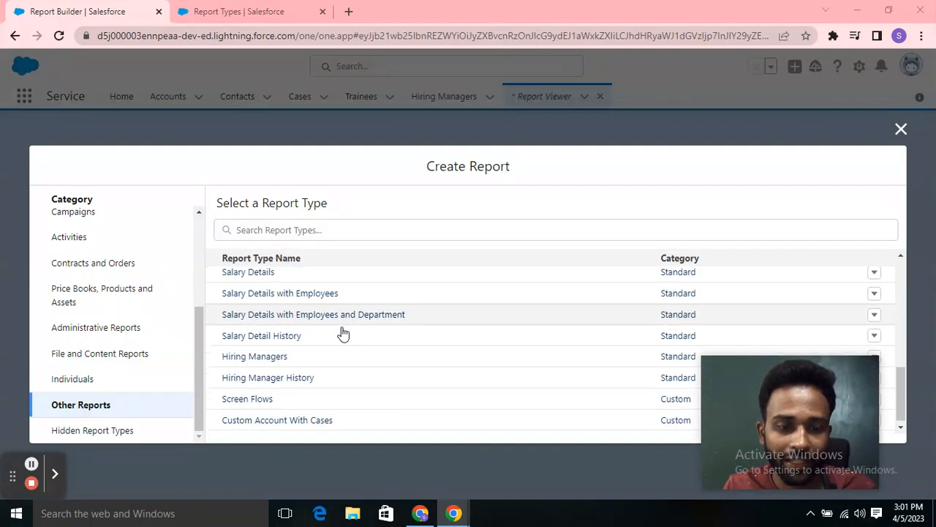
left_click(232, 424)
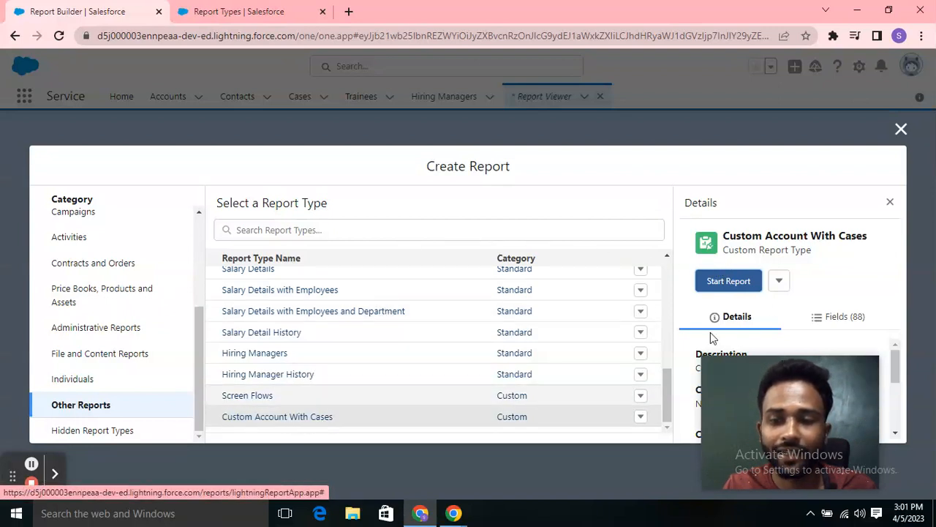
left_click(735, 282)
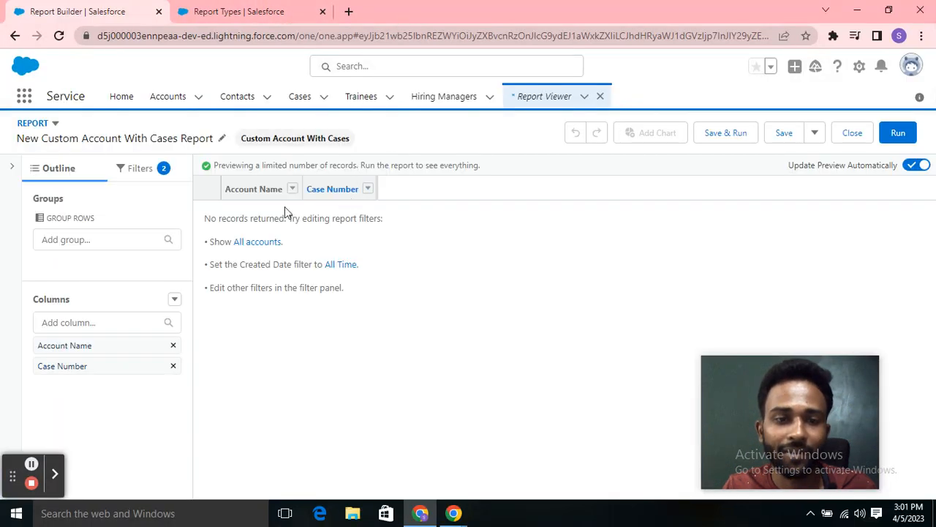
Set the report's Show Me filter to All accounts
left_click(140, 169)
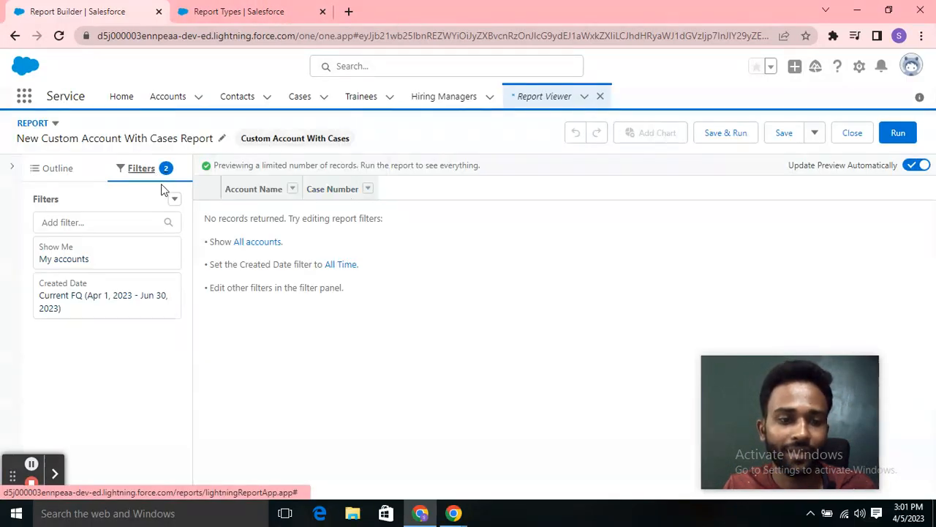
left_click(121, 264)
left_click(276, 268)
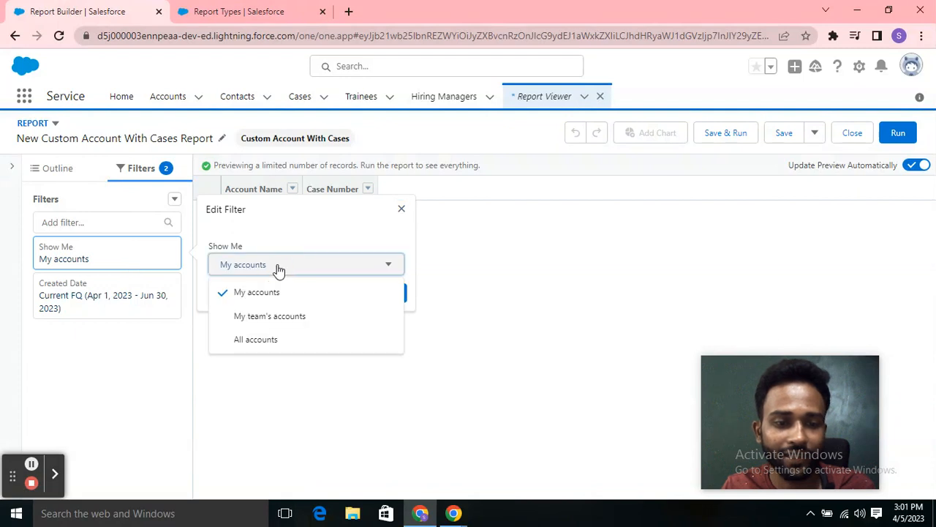
left_click(270, 339)
left_click(388, 295)
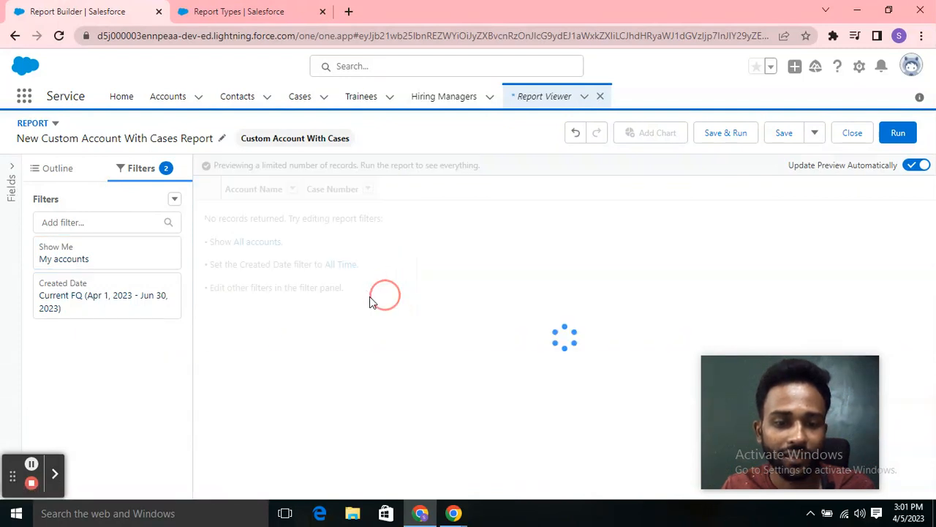
Set the Created Date filter's range to All Time
left_click(110, 307)
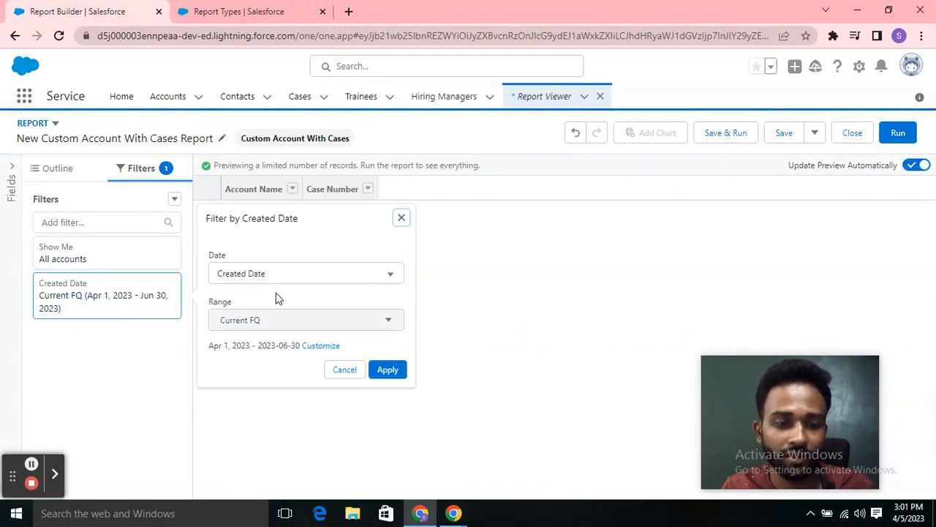
left_click(288, 325)
left_click(272, 347)
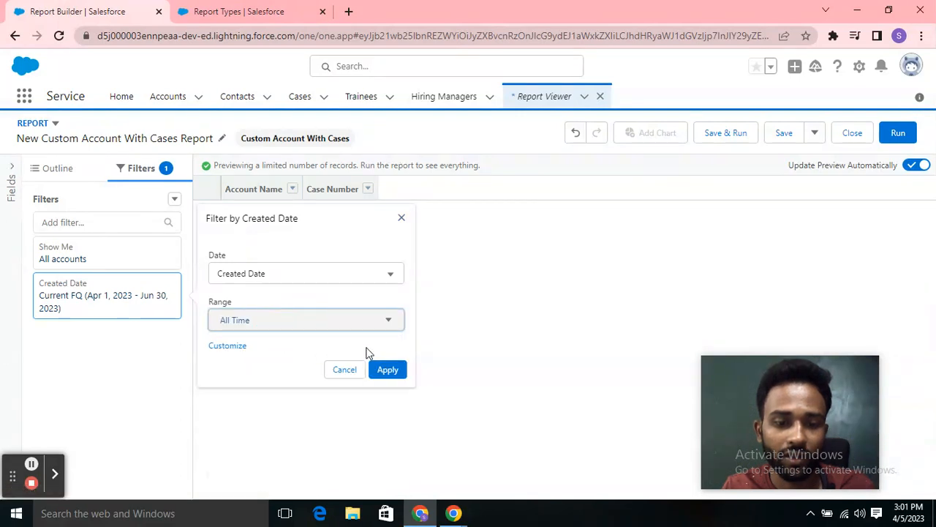
left_click(385, 370)
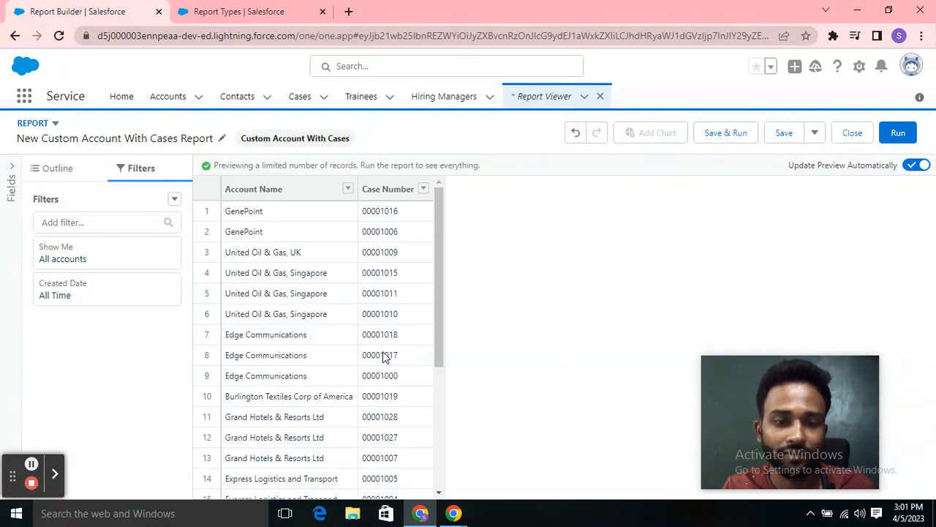
Remove the Account Name and Case Number columns from the report outline
left_click(70, 172)
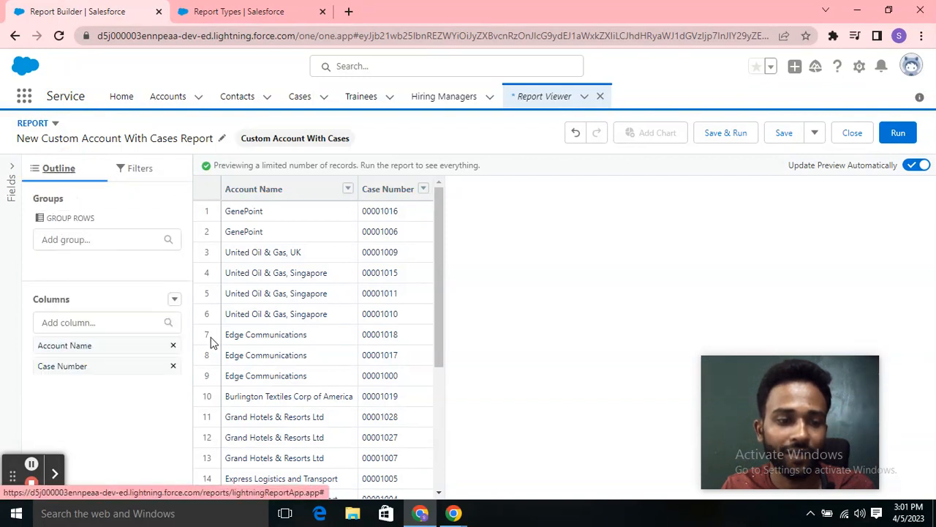
left_click(174, 345)
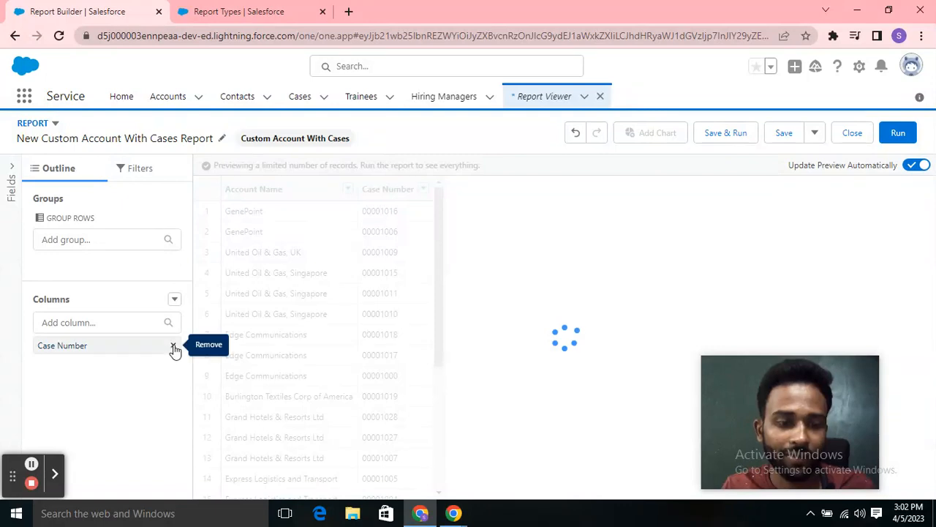
left_click(174, 346)
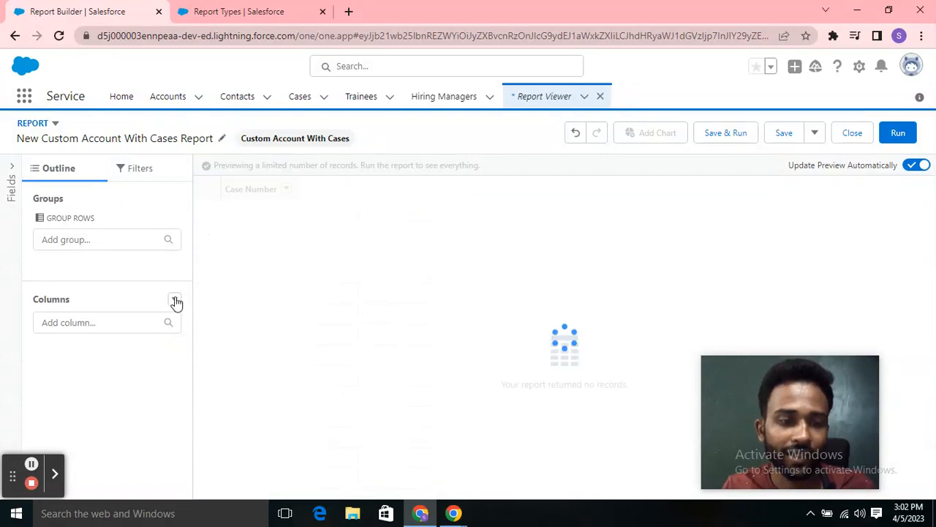
Show the list of available fields and group the report rows by Account Name
left_click(12, 168)
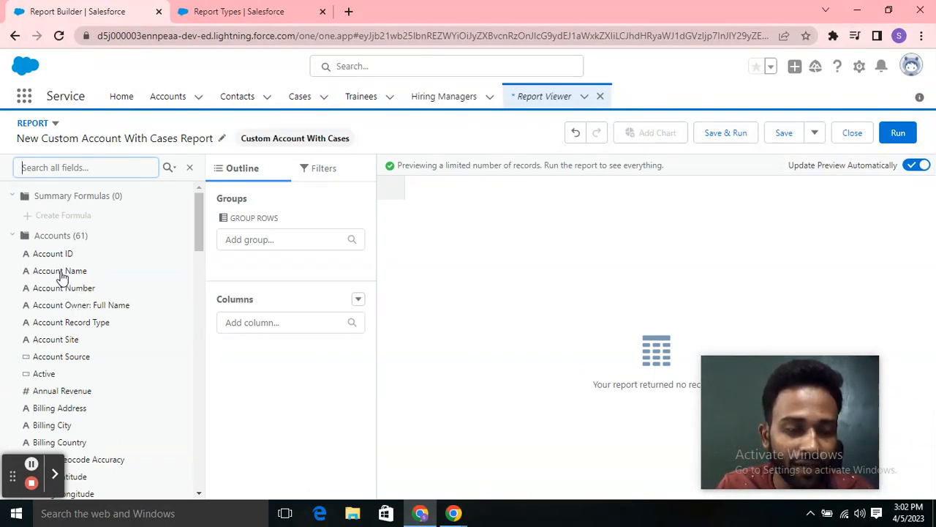
left_click_drag(62, 276, 225, 261)
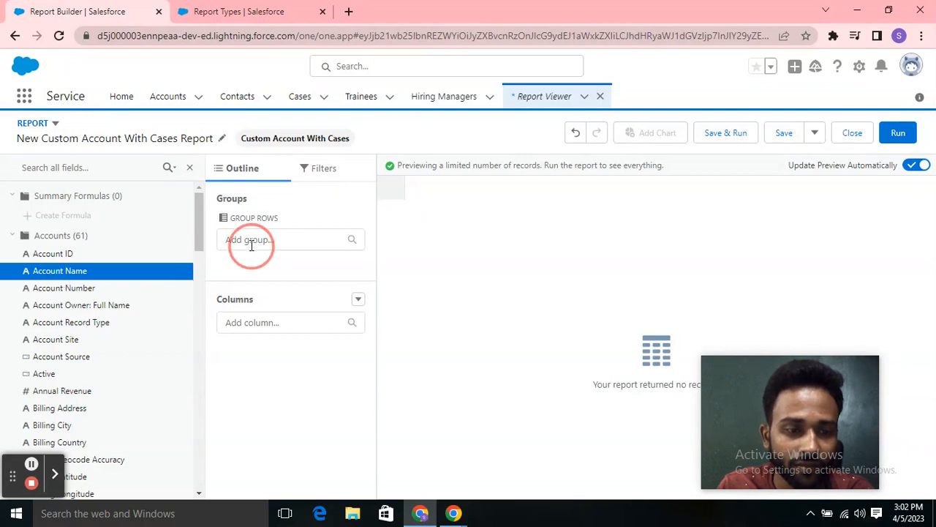
left_click_drag(82, 277, 217, 257)
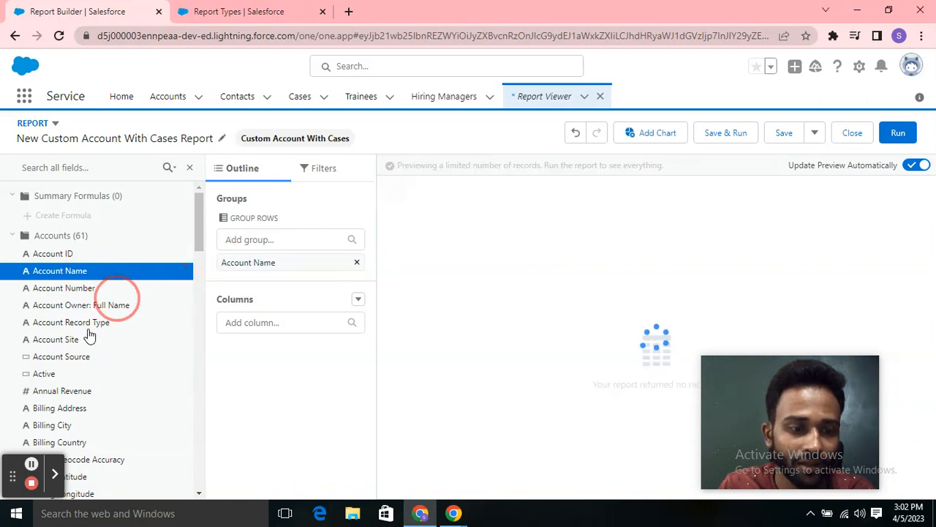
Add Annual Revenue from the Accounts fields as a second row grouping below Account Name
scroll(99, 304, "down", 6)
scroll(106, 310, "up", 4)
scroll(107, 310, "up", 3)
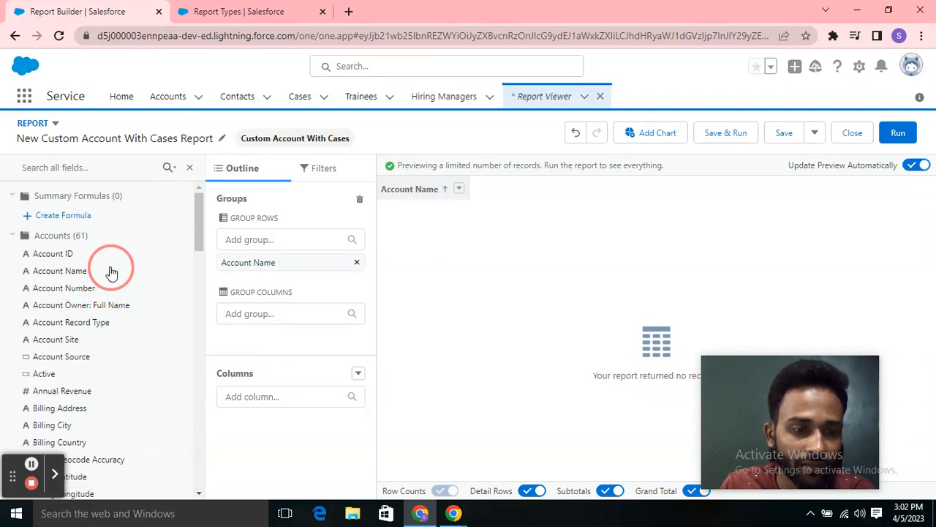
scroll(111, 272, "down", 1)
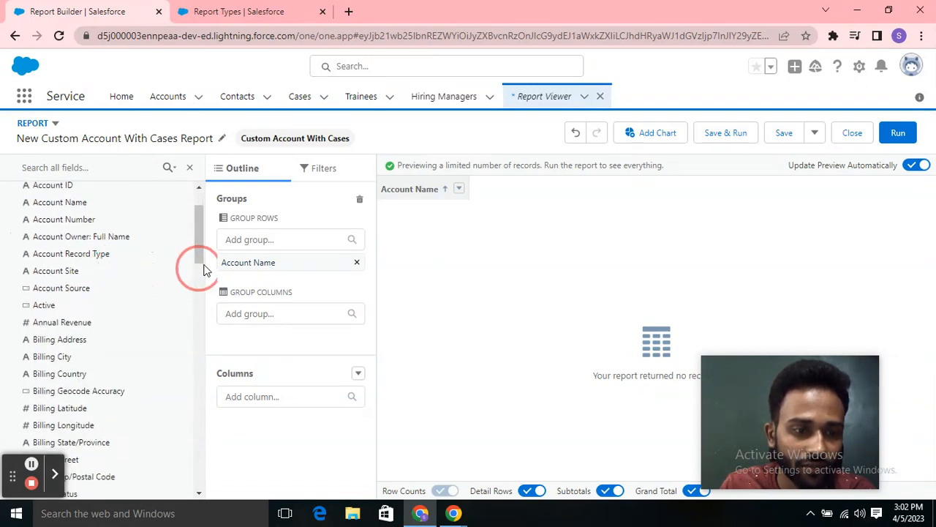
left_click(293, 235)
left_click_drag(62, 329, 238, 284)
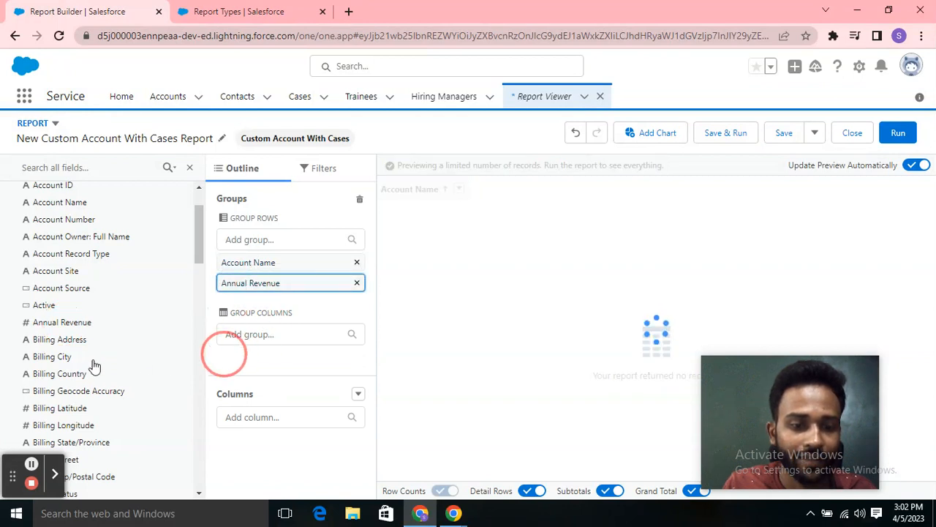
Add the Case ID and Case Origin fields from the Cases group as report columns
scroll(144, 380, "down", 1)
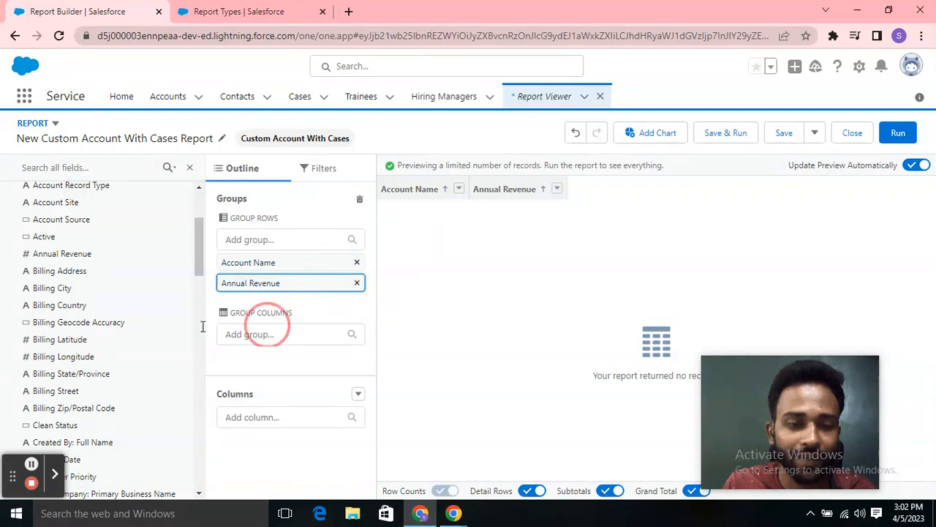
scroll(121, 322, "down", 1)
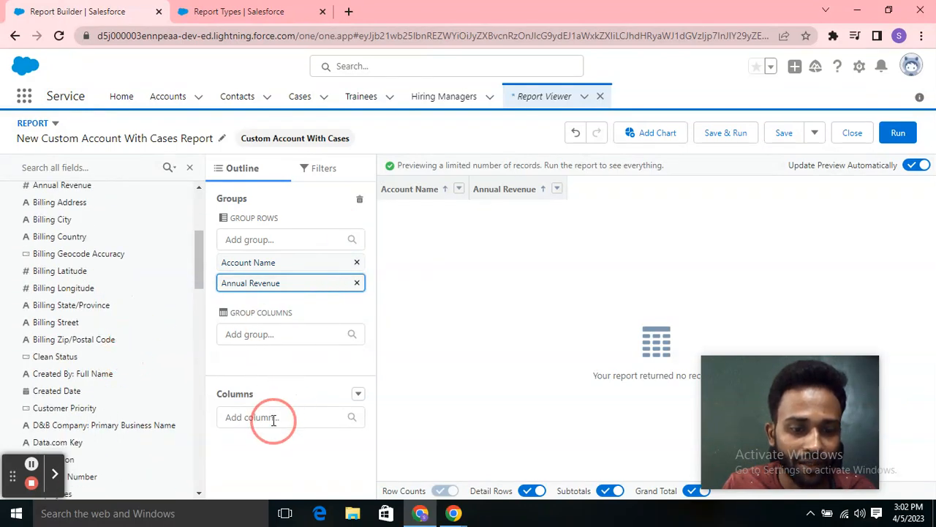
scroll(110, 331, "down", 6)
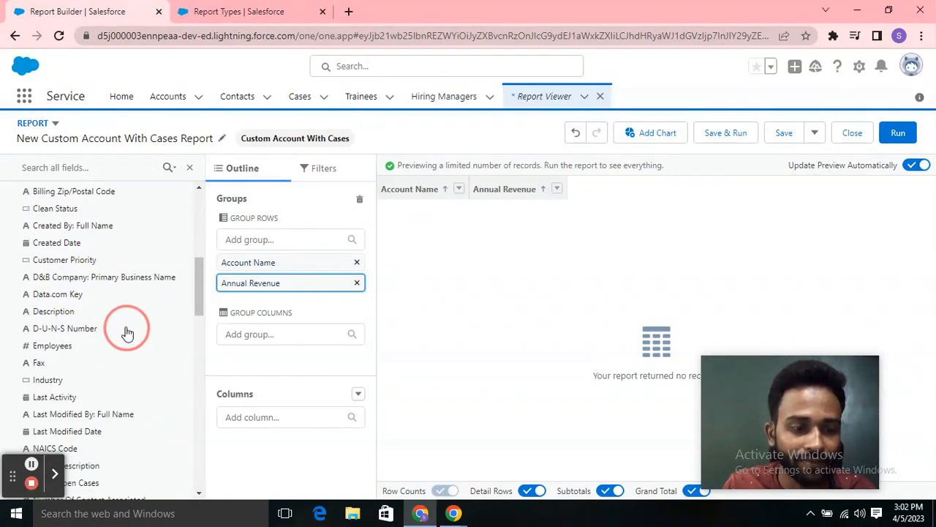
scroll(136, 322, "down", 7)
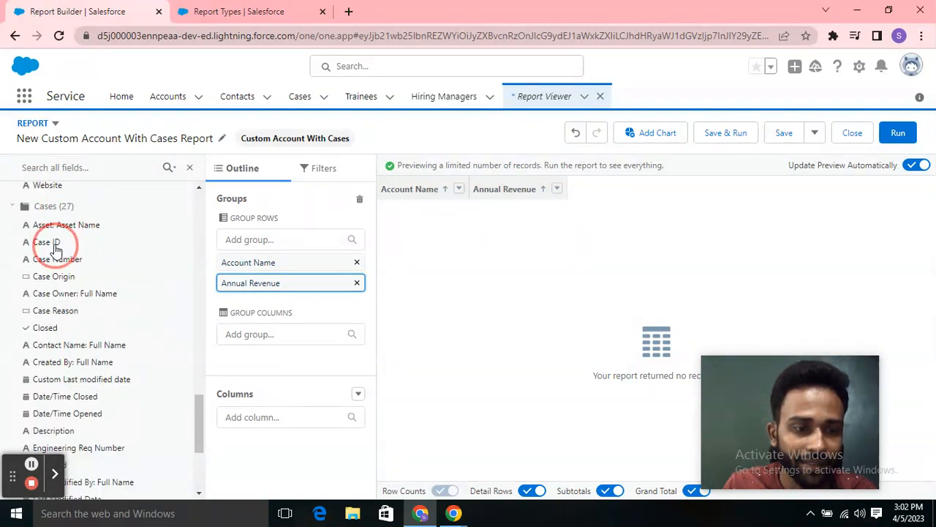
left_click_drag(55, 250, 222, 436)
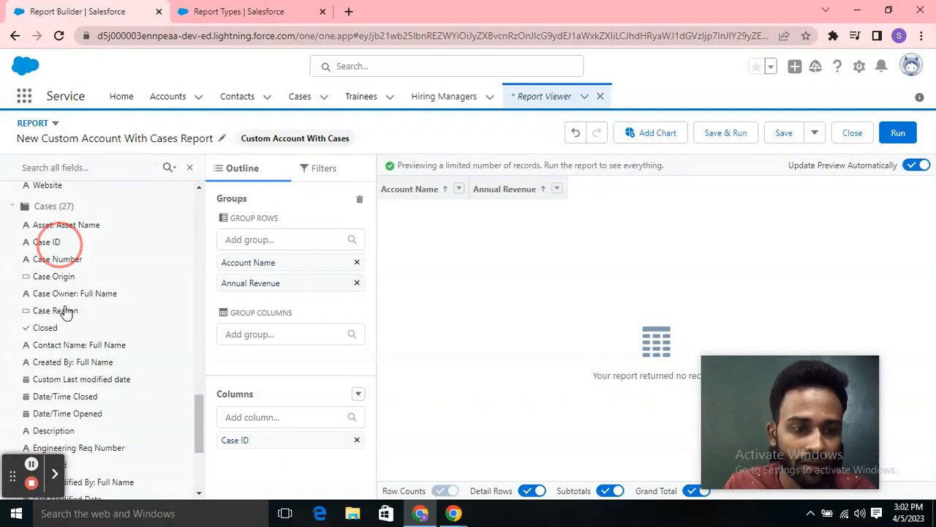
left_click_drag(167, 389, 218, 454)
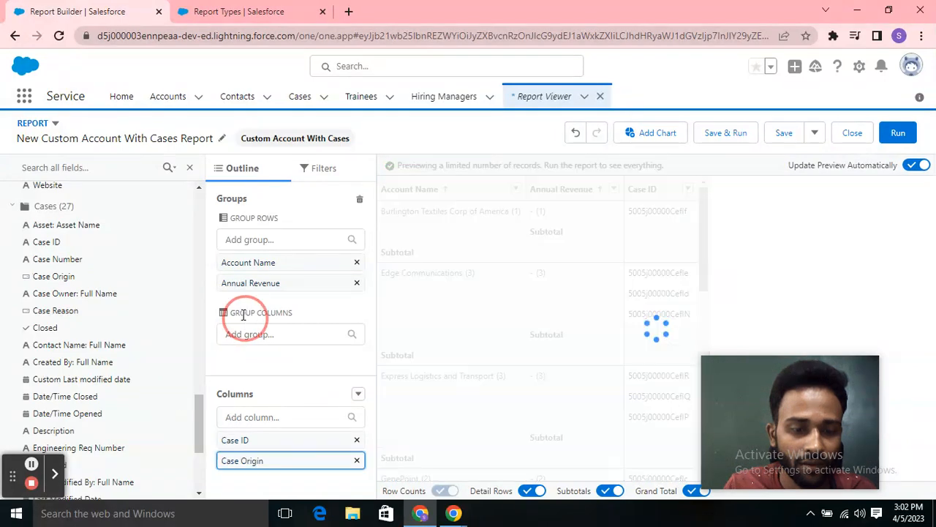
Add the Priority and Subject case fields as report columns after Case Origin
left_click(120, 259)
scroll(117, 260, "down", 5)
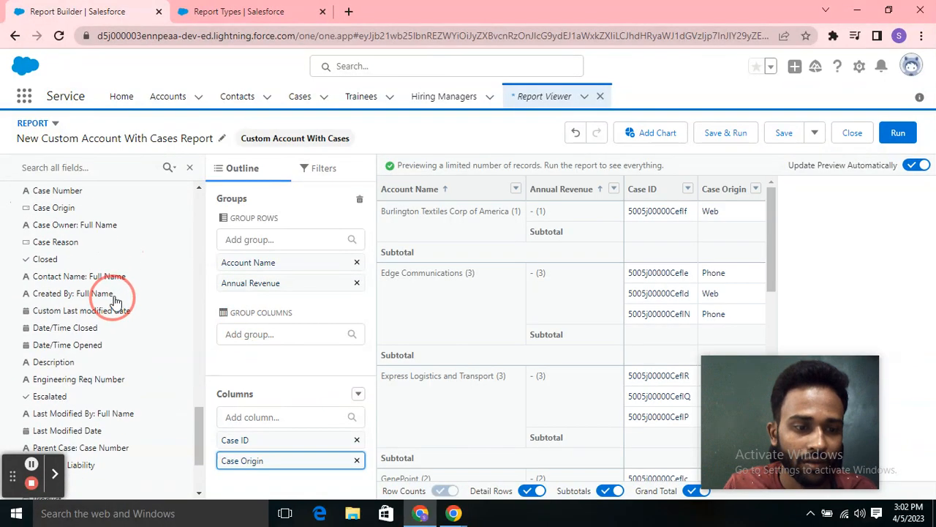
left_click_drag(64, 361, 218, 472)
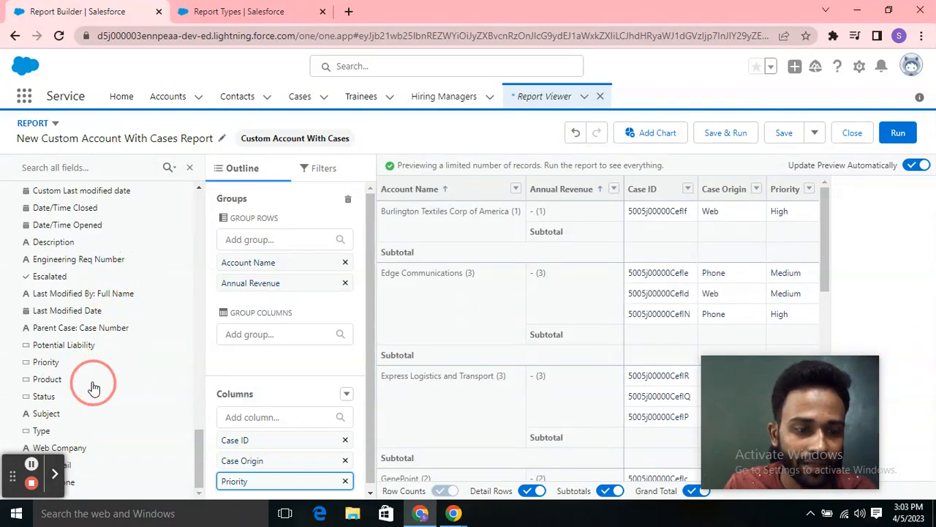
left_click_drag(67, 415, 218, 484)
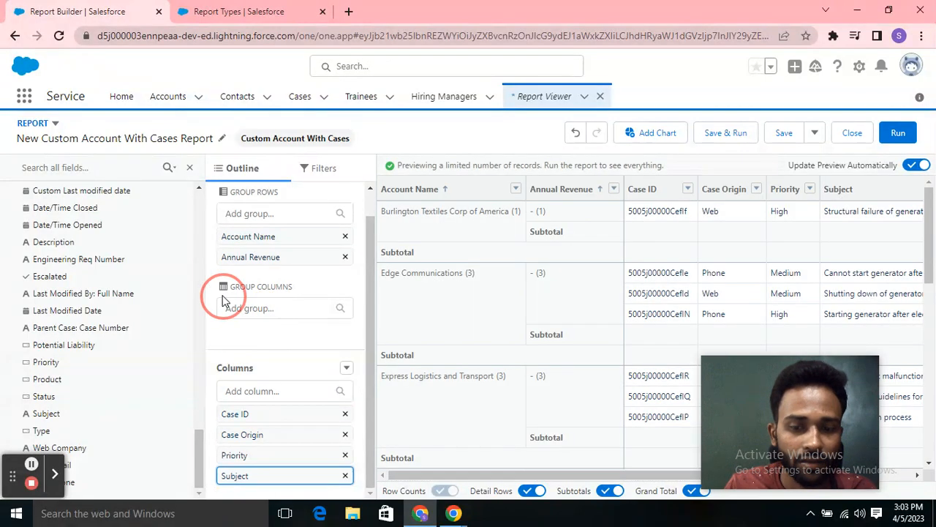
Run the report and look through the grouped accounts and their case details
left_click(898, 134)
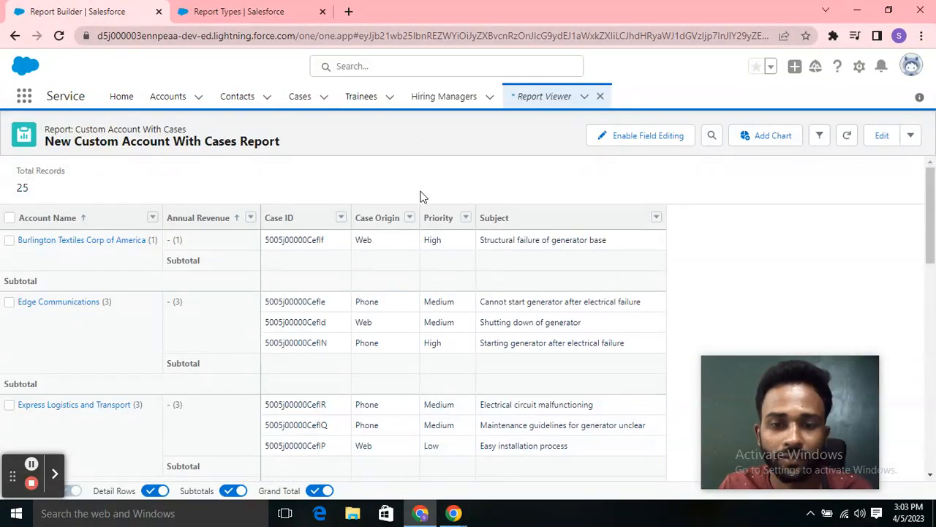
scroll(251, 325, "down", 1)
scroll(232, 314, "up", 1)
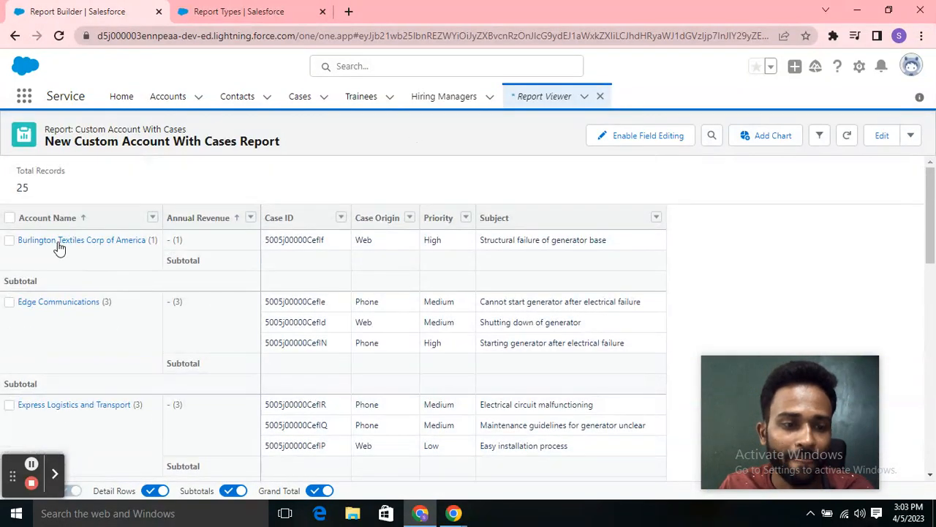
scroll(122, 251, "down", 2)
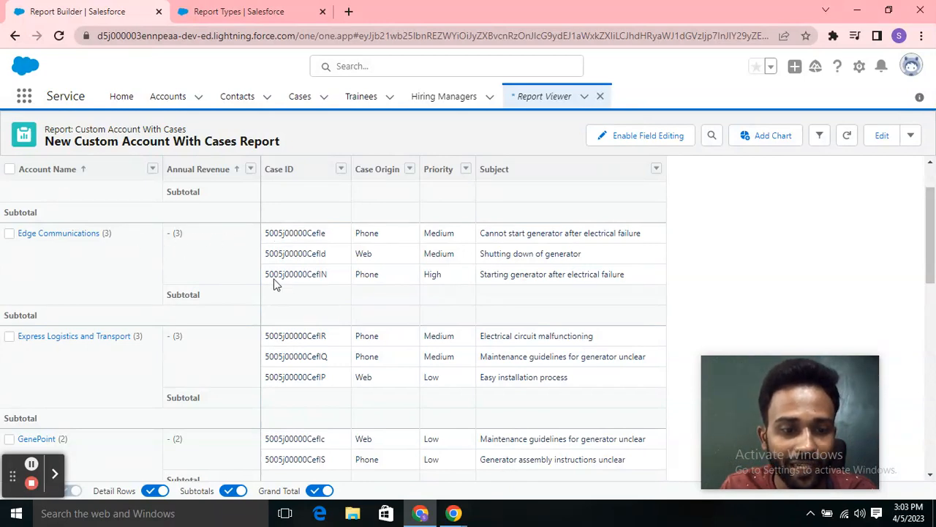
scroll(284, 284, "down", 2)
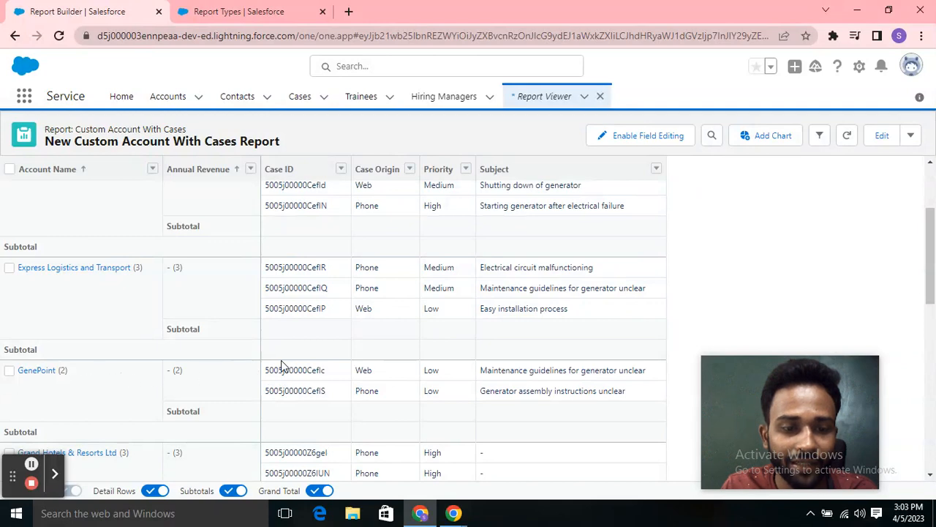
scroll(287, 366, "up", 4)
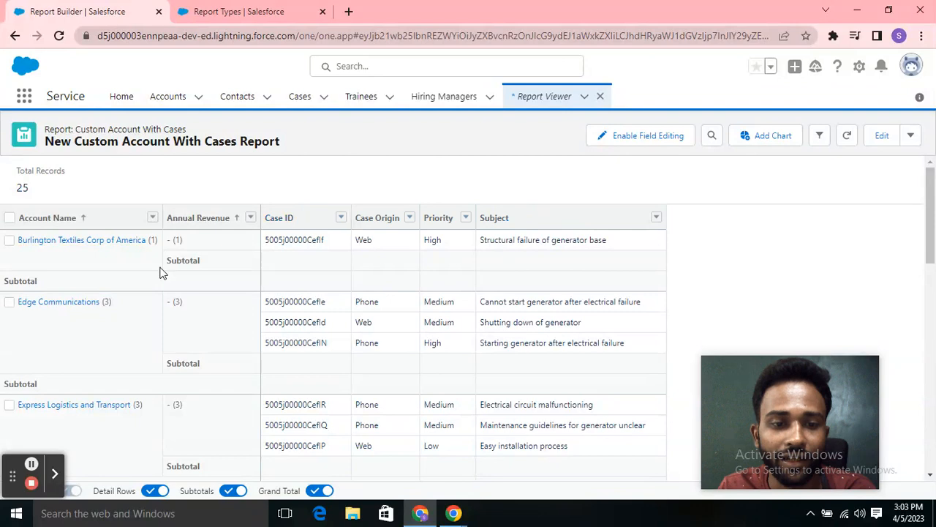
scroll(510, 299, "down", 1)
scroll(236, 286, "up", 1)
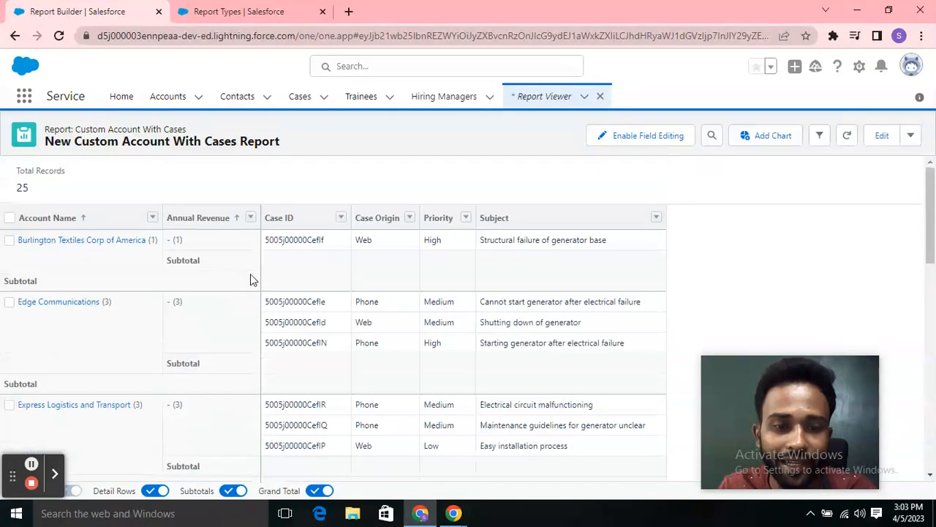
scroll(559, 284, "down", 3)
scroll(439, 340, "up", 3)
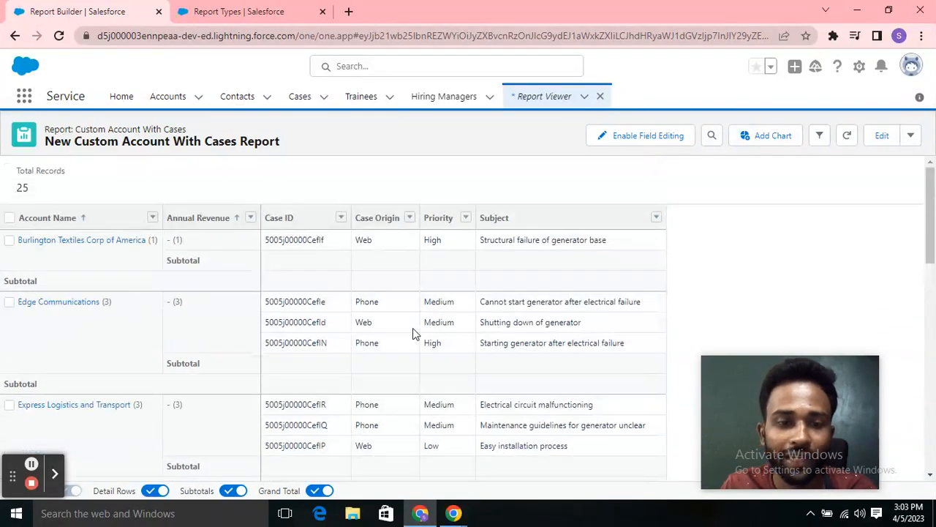
Add a chart to the report and look through its display types and chart attributes
left_click(759, 136)
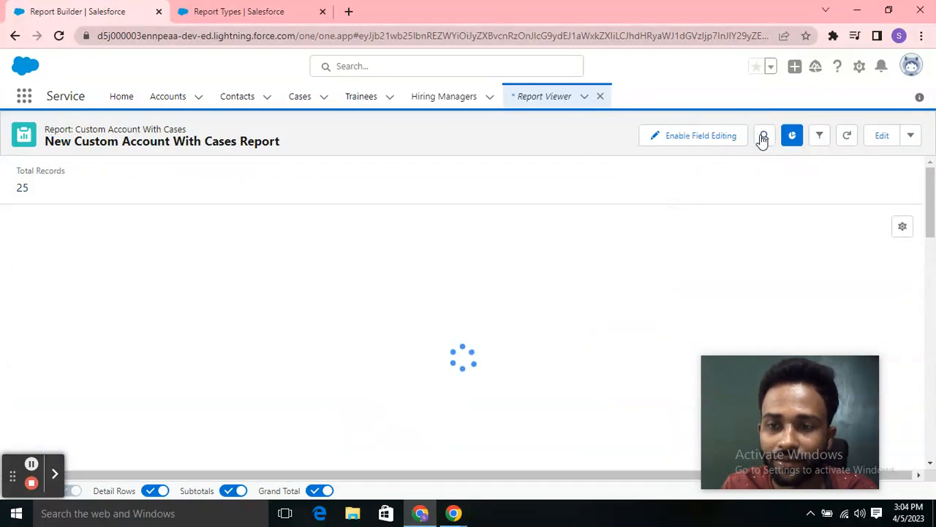
scroll(449, 272, "down", 2)
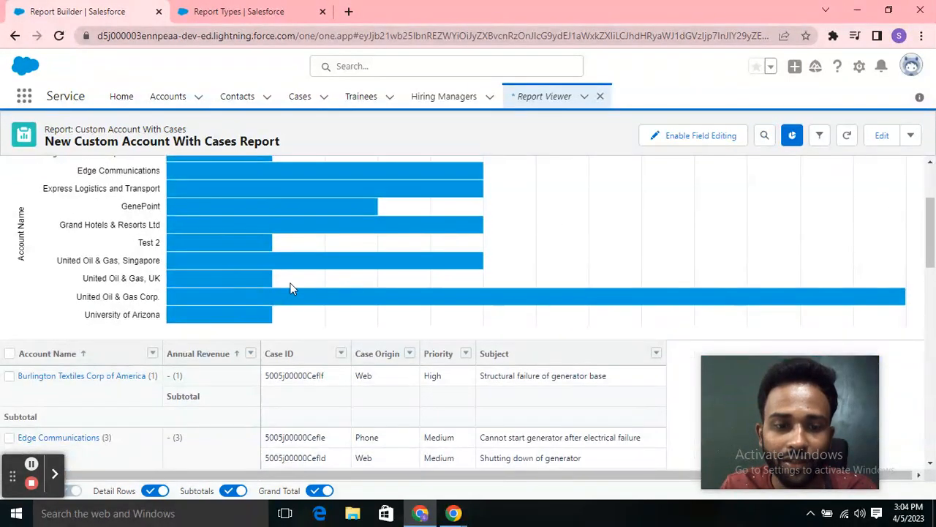
scroll(905, 186, "up", 1)
left_click(905, 162)
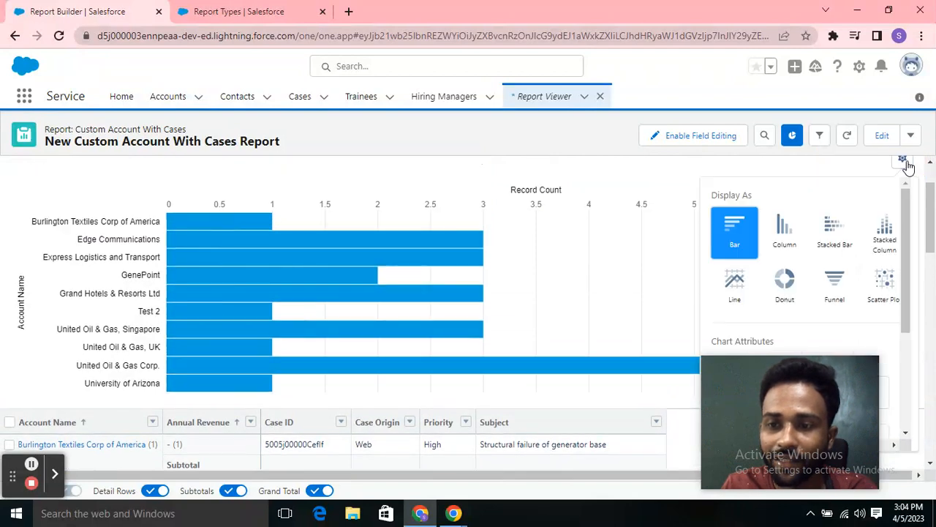
scroll(818, 305, "down", 3)
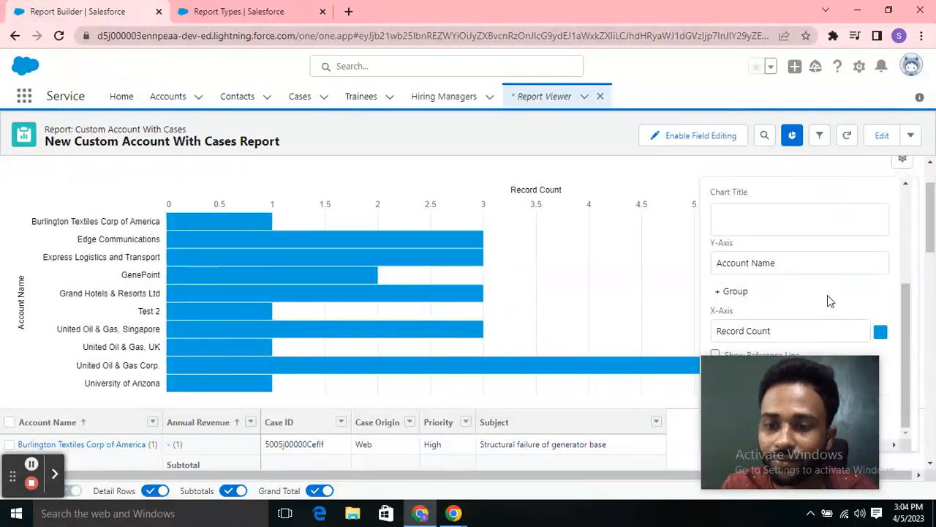
mouse_move(798, 359)
mouse_move(797, 360)
left_mouse_down()
mouse_move(735, 372)
mouse_move(839, 373)
mouse_move(795, 355)
left_mouse_up()
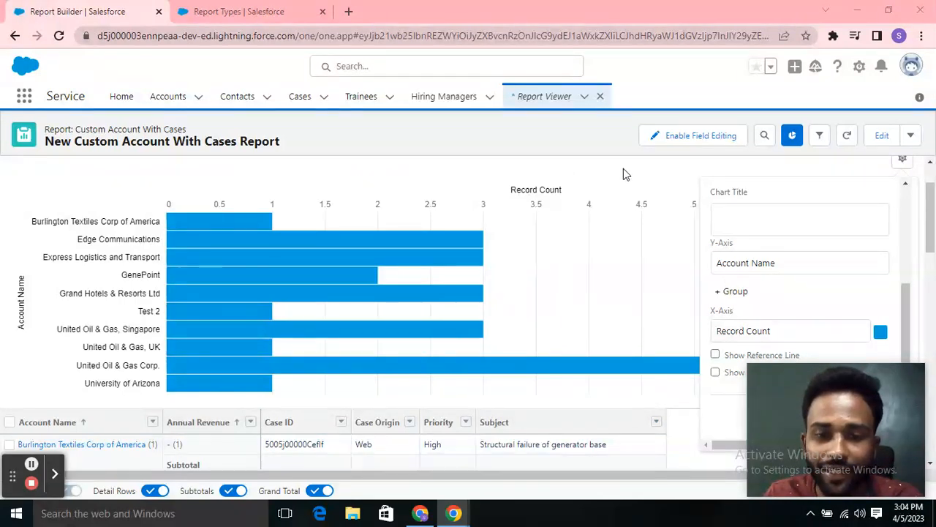
scroll(611, 278, "down", 1)
scroll(372, 288, "up", 2)
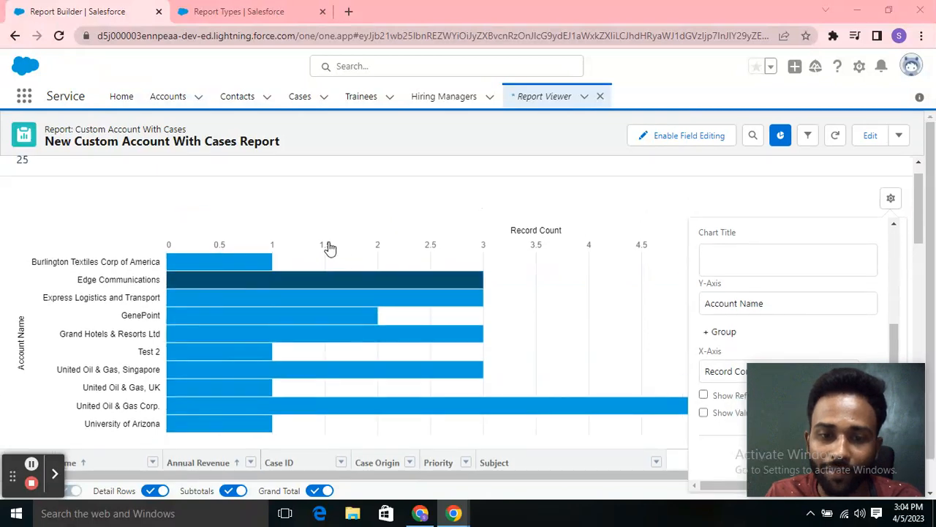
scroll(511, 210, "down", 1)
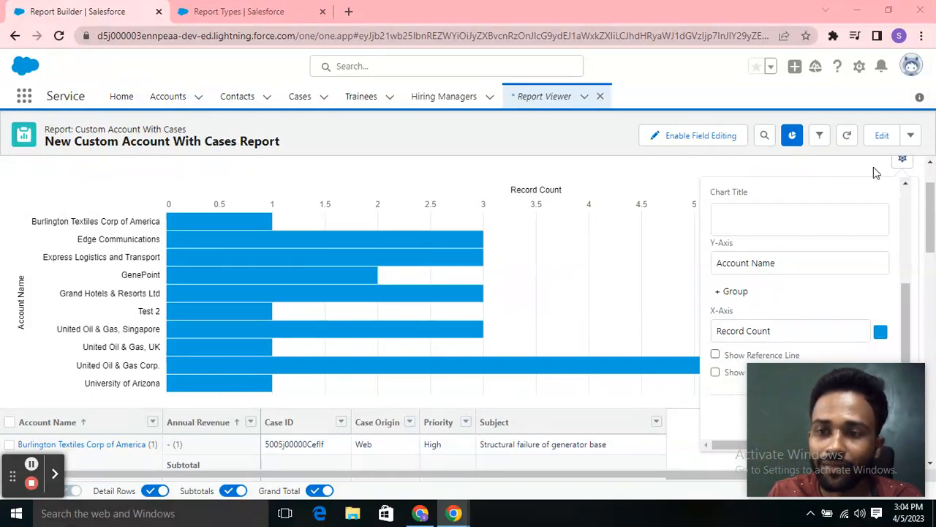
Save the report as "New Custom Account With Cases Report" in the Private Reports folder
left_click(912, 131)
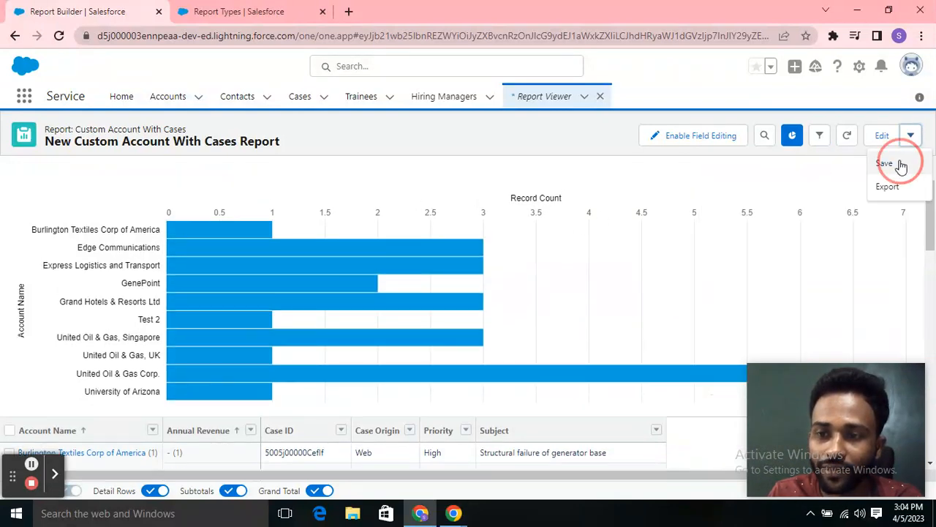
left_click(893, 163)
scroll(594, 359, "down", 2)
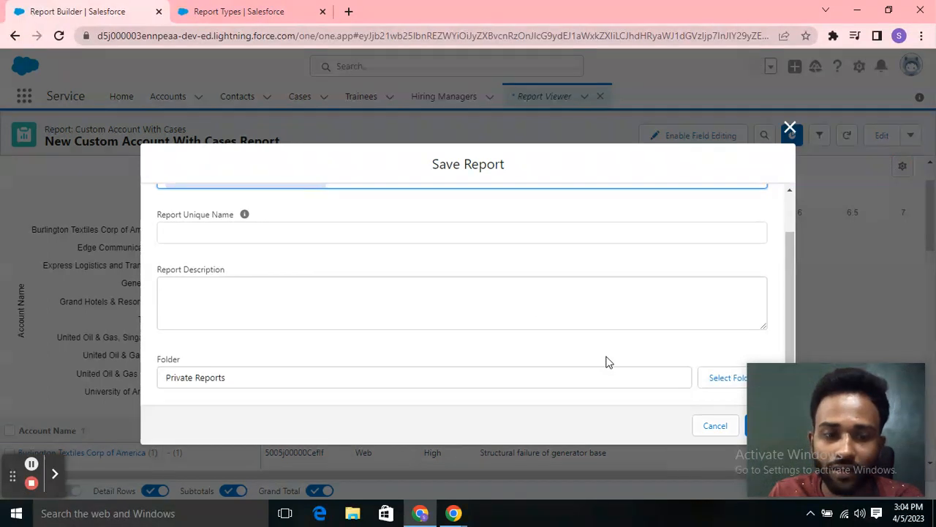
left_click_drag(800, 373, 850, 371)
left_click(765, 426)
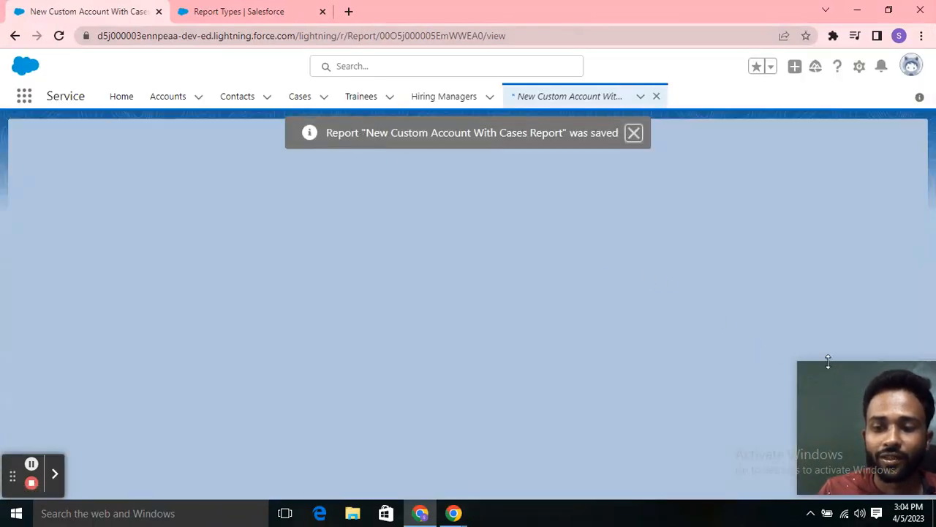
left_click_drag(844, 376, 780, 353)
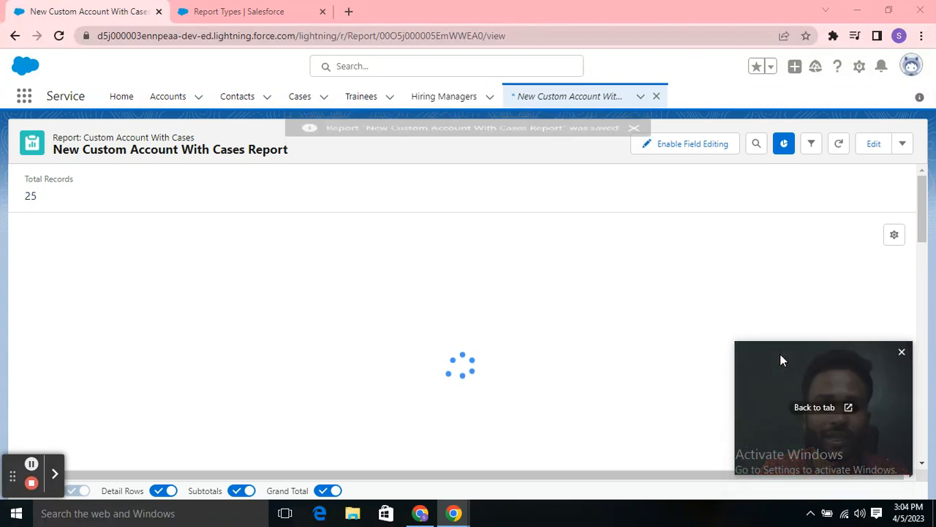
Look through the saved report's record count chart and the case details grouped under each account
scroll(334, 272, "down", 1)
scroll(335, 273, "down", 3)
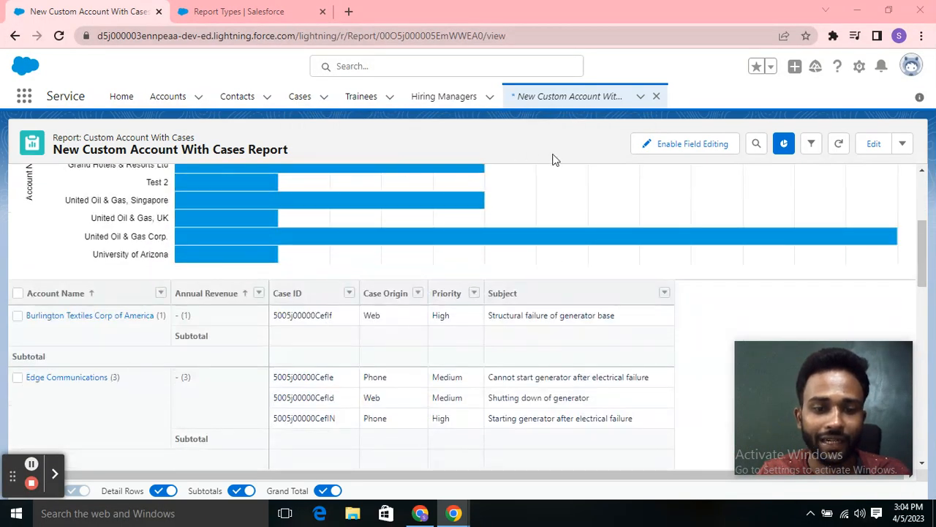
scroll(544, 230, "down", 1)
scroll(241, 250, "up", 1)
scroll(502, 251, "down", 4)
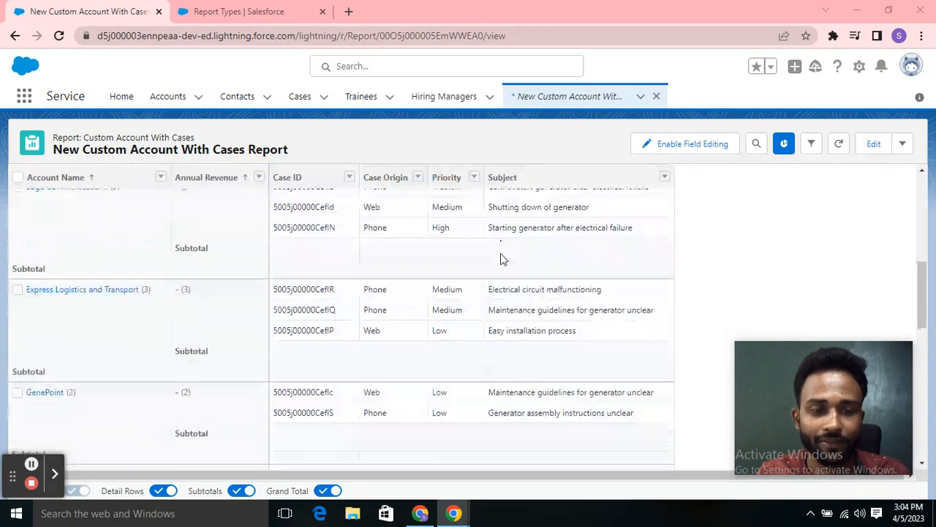
scroll(192, 311, "up", 2)
scroll(191, 311, "up", 3)
scroll(202, 299, "down", 2)
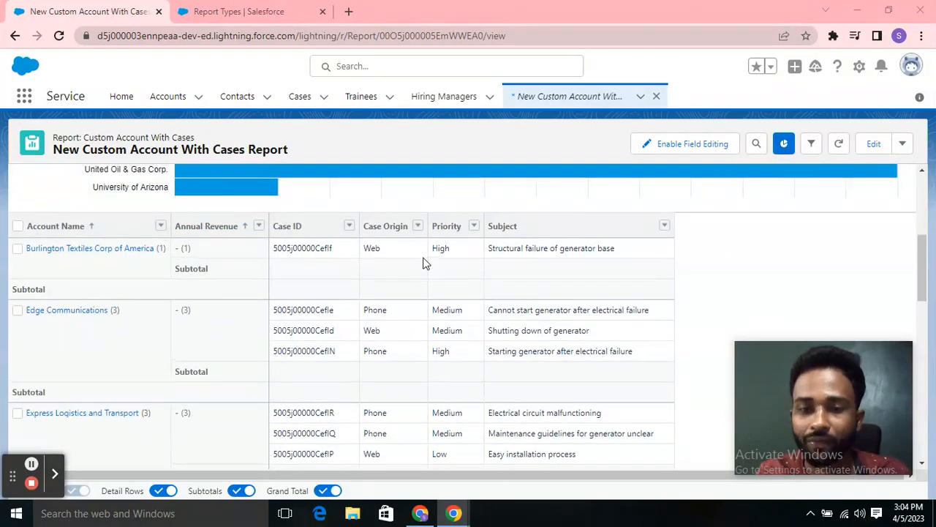
scroll(426, 260, "up", 1)
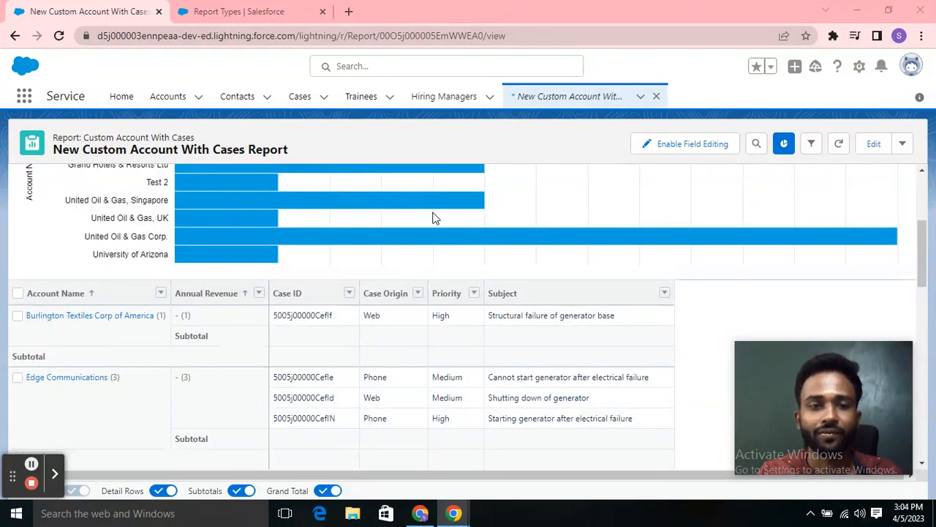